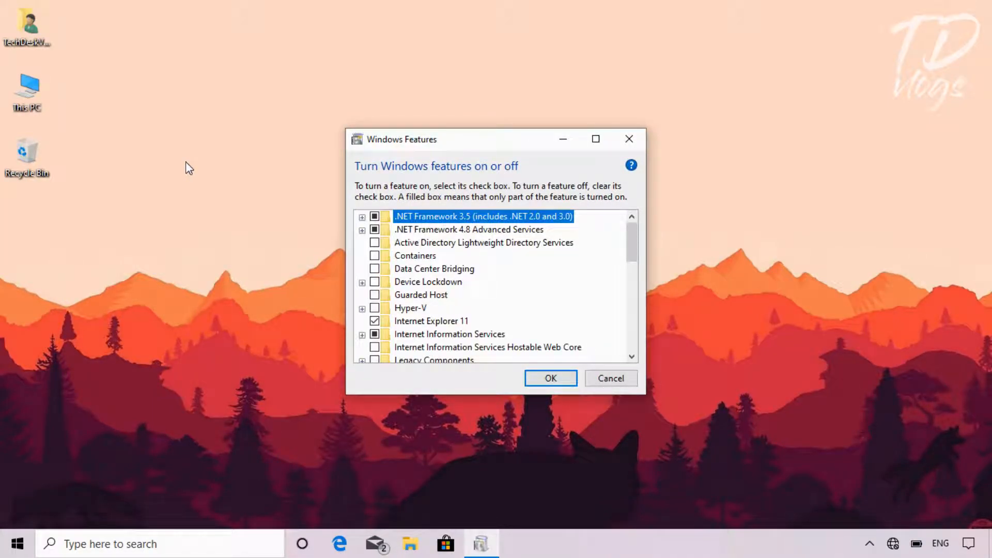
# Step: Turn on the Windows Sandbox feature in the Windows Features list and apply the change
pyautogui.scroll(-1, 444, 306)
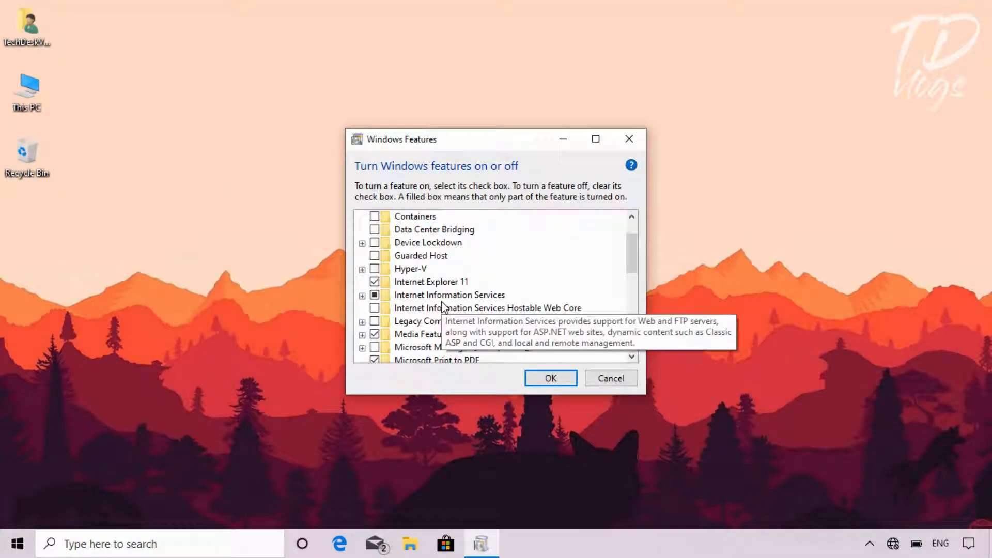
pyautogui.scroll(-4, 443, 306)
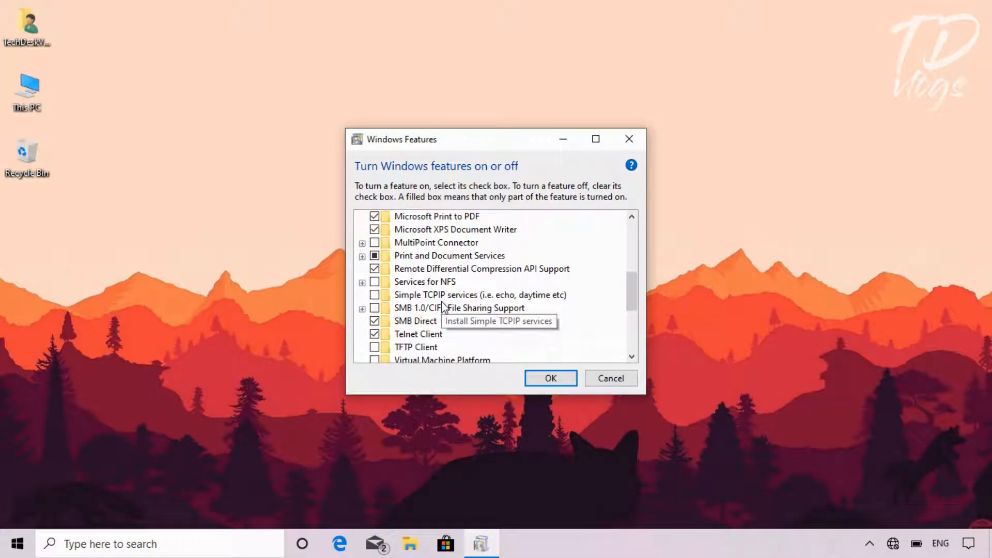
pyautogui.scroll(-3, 542, 328)
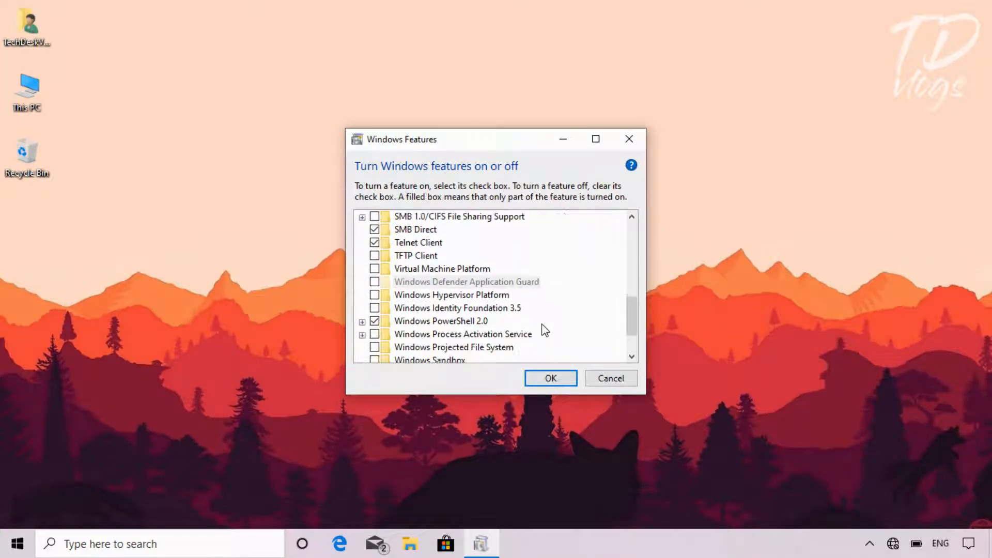
pyautogui.scroll(-1, 543, 328)
pyautogui.click(429, 336)
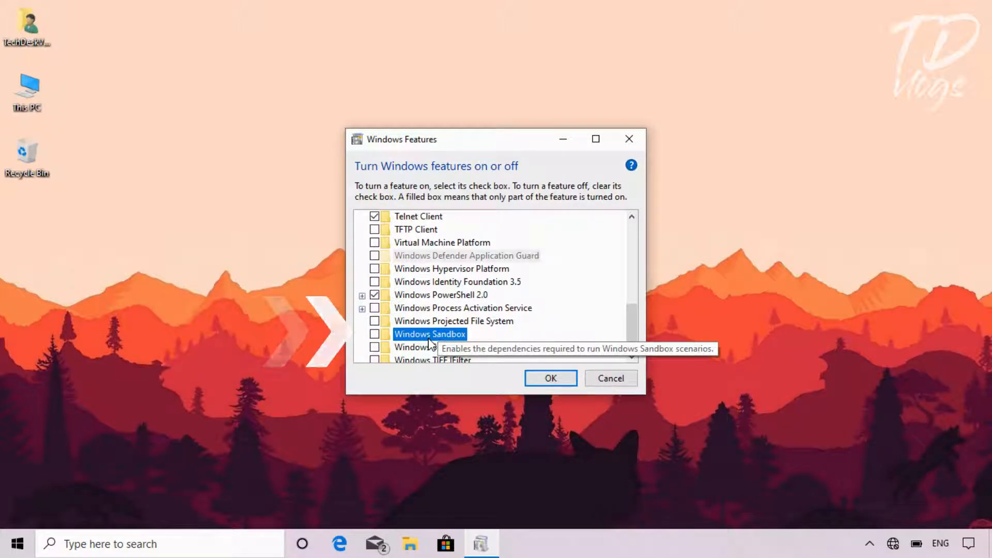
pyautogui.click(374, 334)
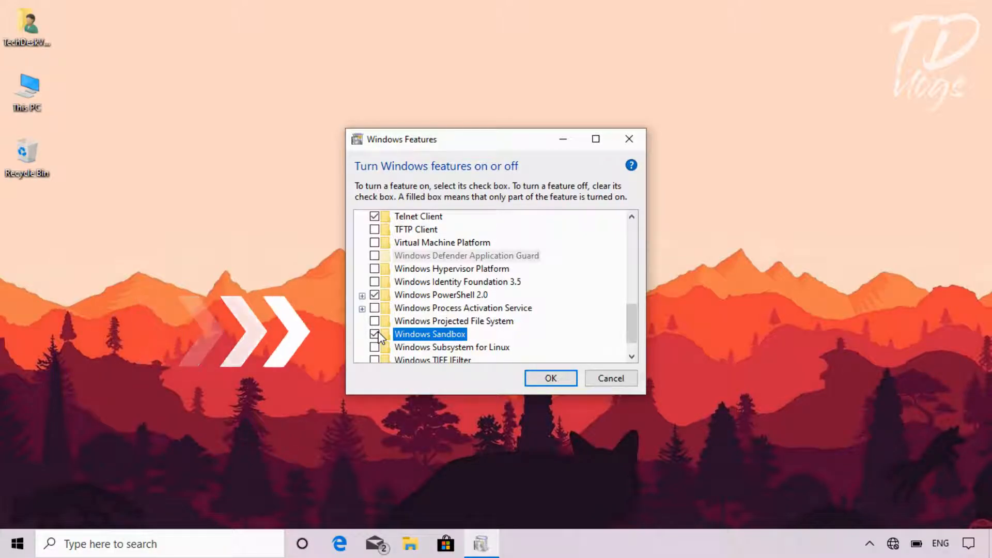
pyautogui.click(544, 381)
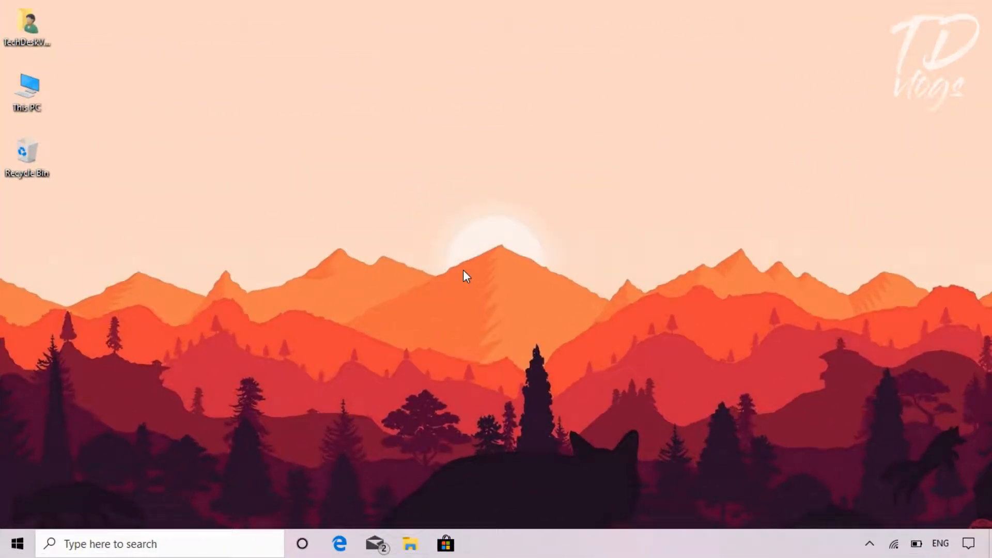
# Step: Search the computer for "sand", launch Windows Sandbox and allow it to make changes to the device
pyautogui.click(178, 548)
pyautogui.write('sand')
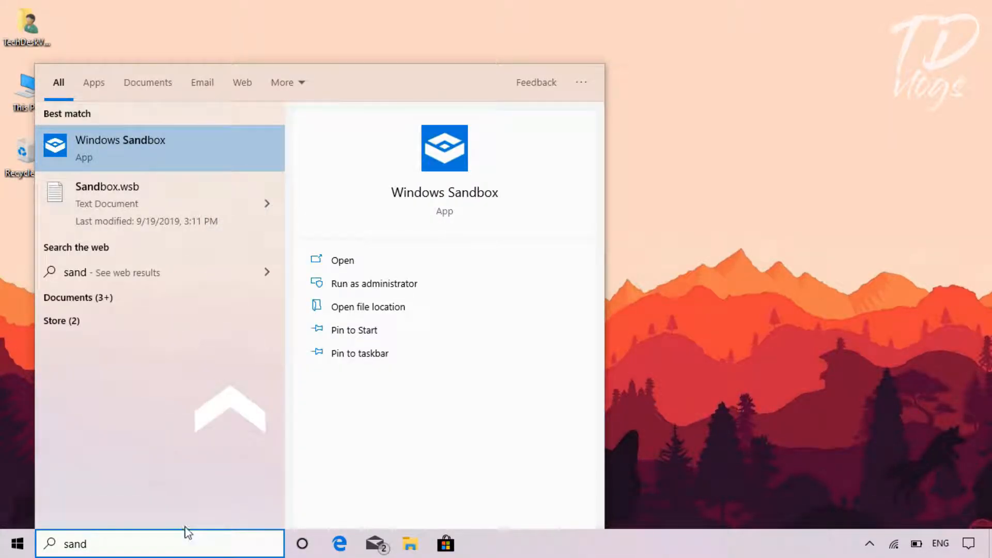
pyautogui.click(177, 141)
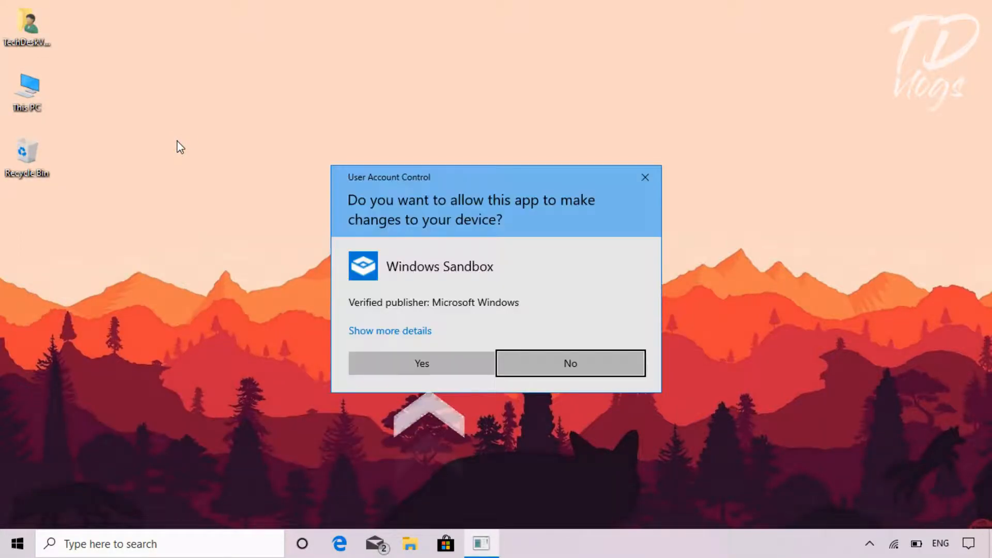
pyautogui.click(412, 372)
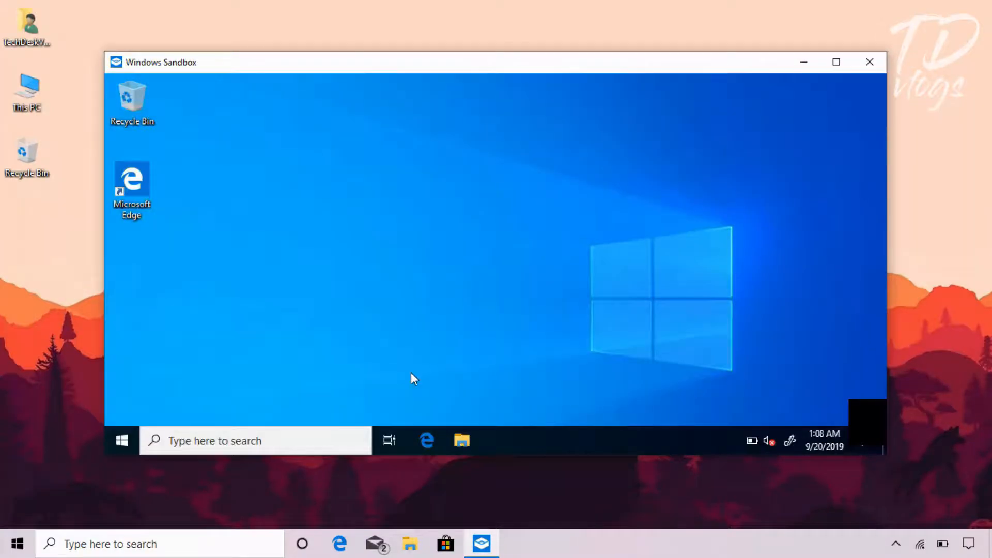
# Step: Browse the list of apps available inside the sandbox
pyautogui.click(120, 441)
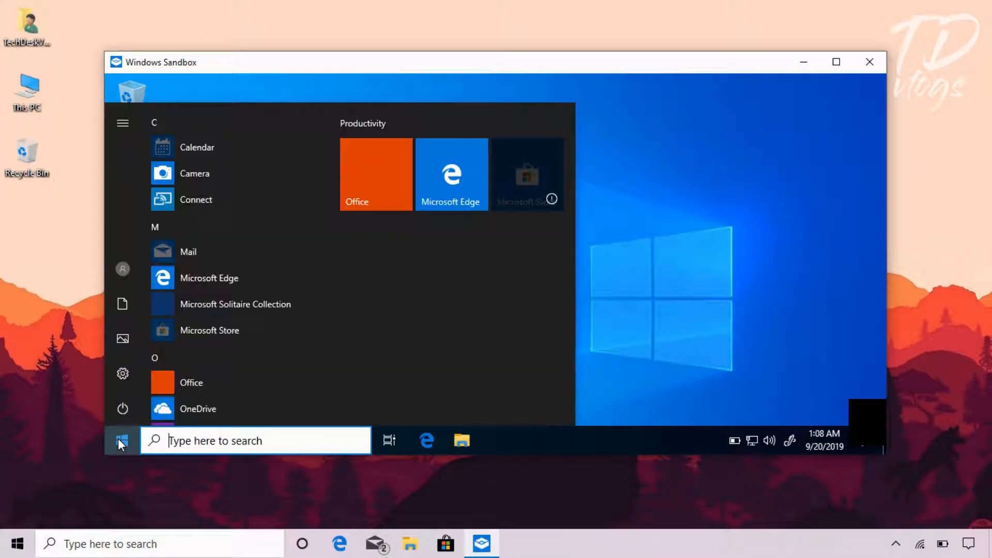
pyautogui.scroll(-3, 214, 363)
pyautogui.scroll(-10, 214, 362)
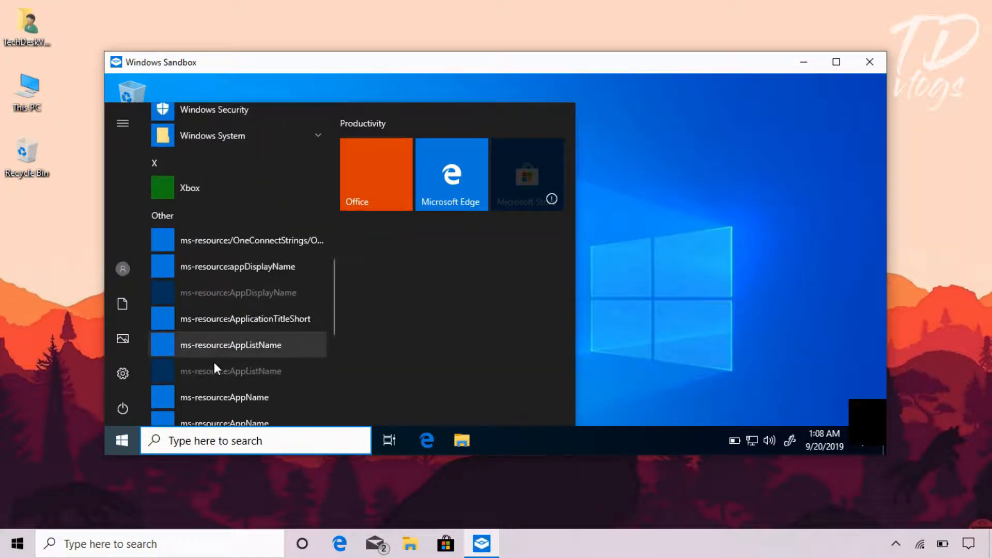
pyautogui.scroll(12, 214, 362)
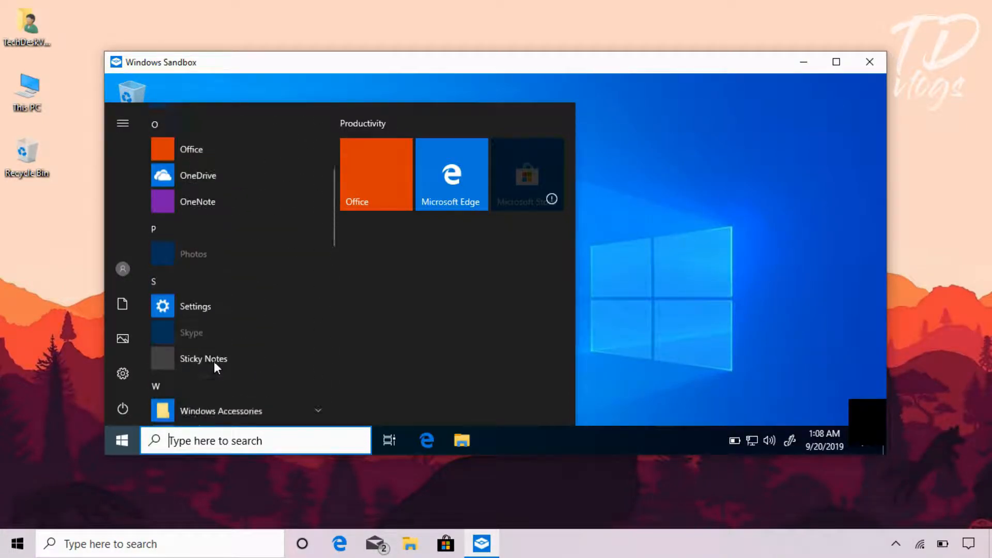
pyautogui.click(577, 265)
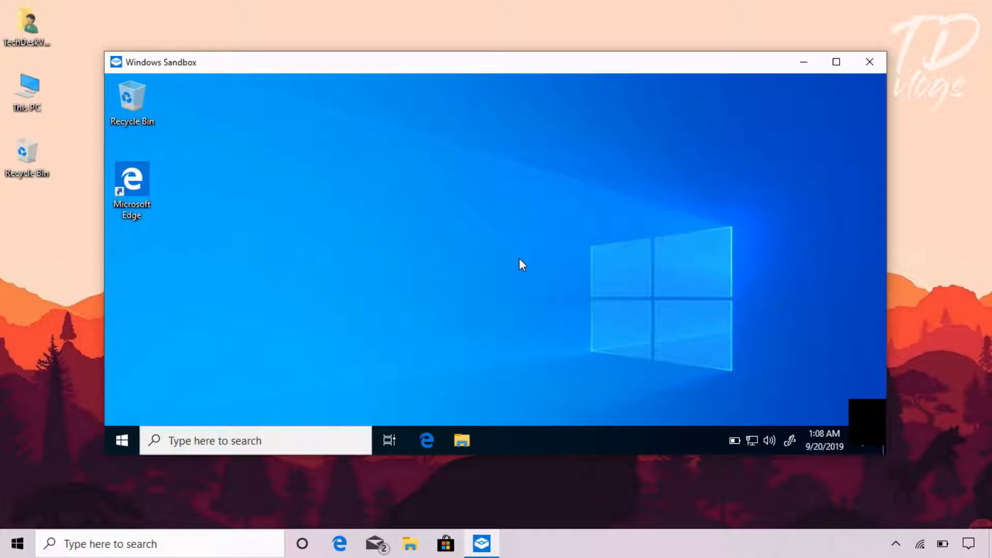
# Step: Close Windows Sandbox, accepting that its content is discarded, and refresh the host desktop
pyautogui.click(869, 63)
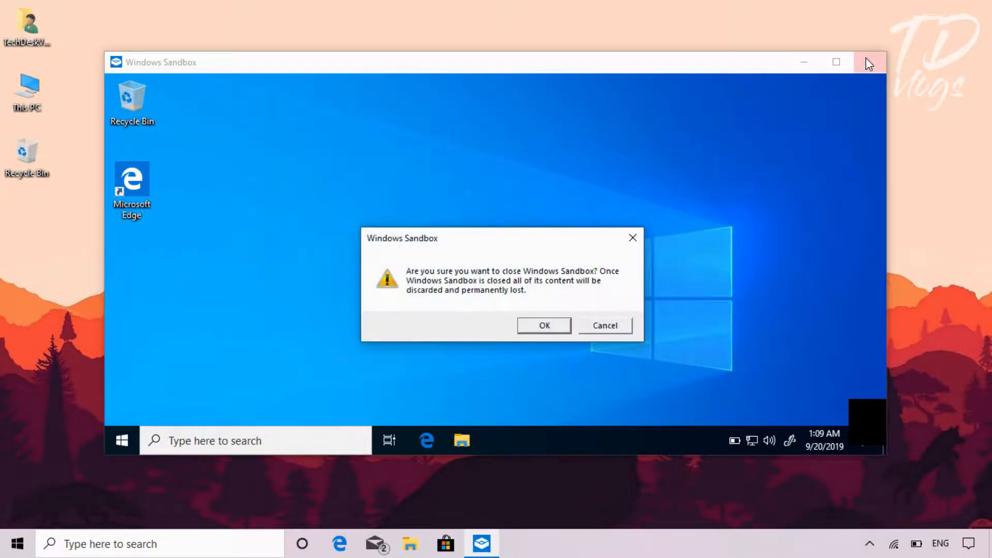
pyautogui.click(545, 326)
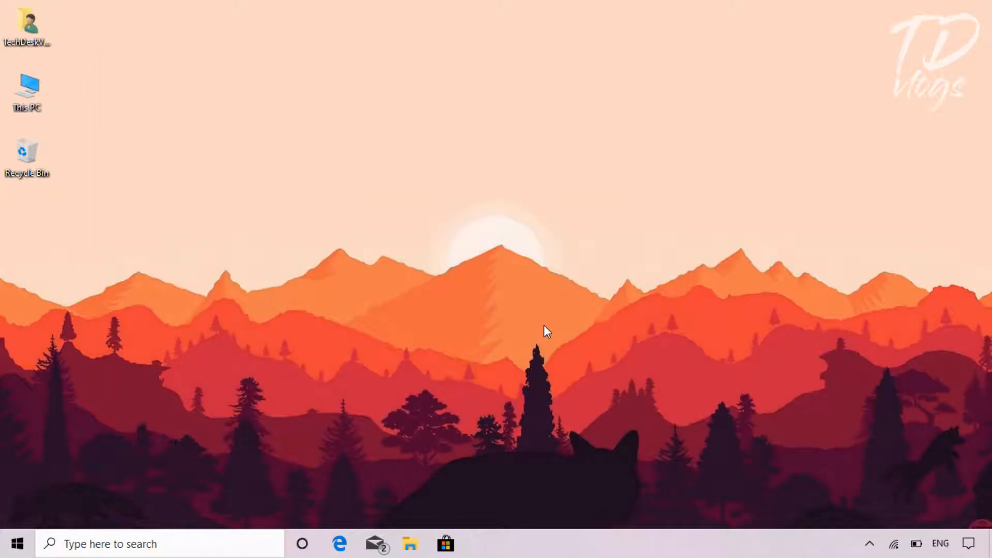
pyautogui.rightClick(499, 254)
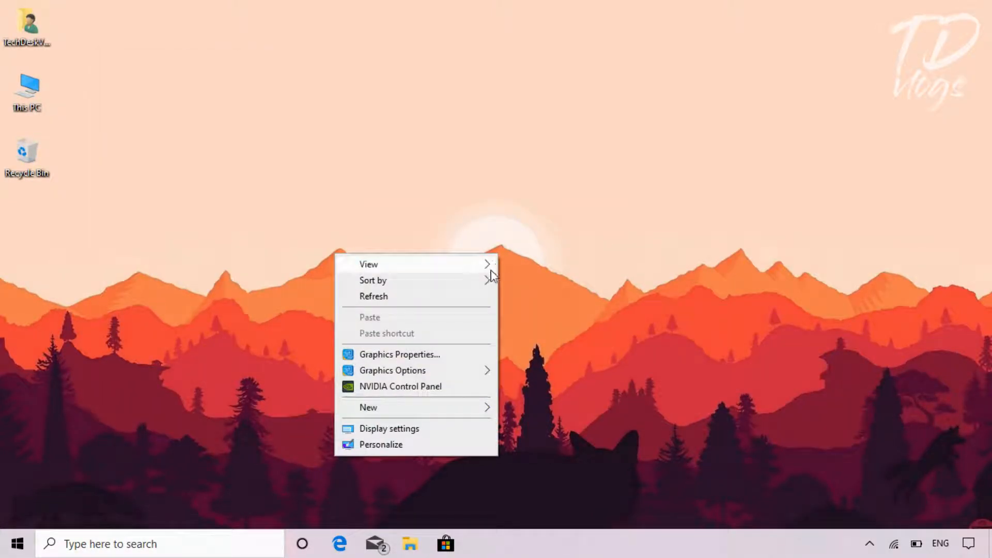
pyautogui.click(476, 296)
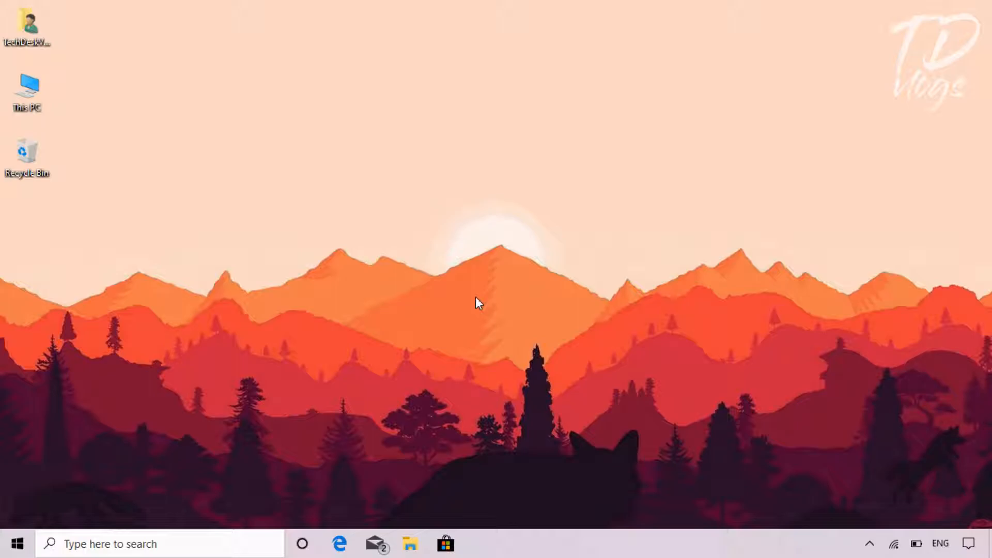
# Step: Search the computer for "notepad" and open a blank Notepad document
pyautogui.click(193, 540)
pyautogui.write('n')
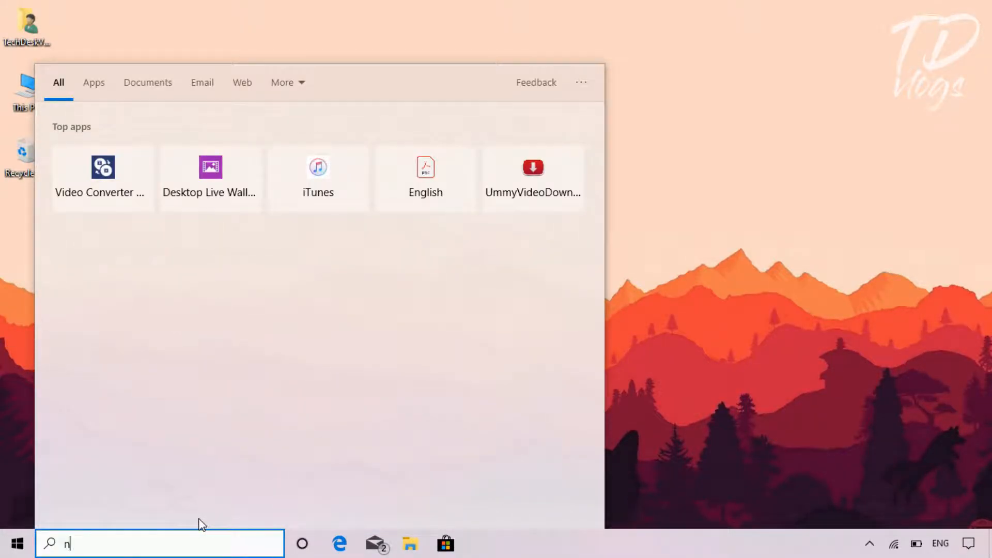
pyautogui.write('otepad')
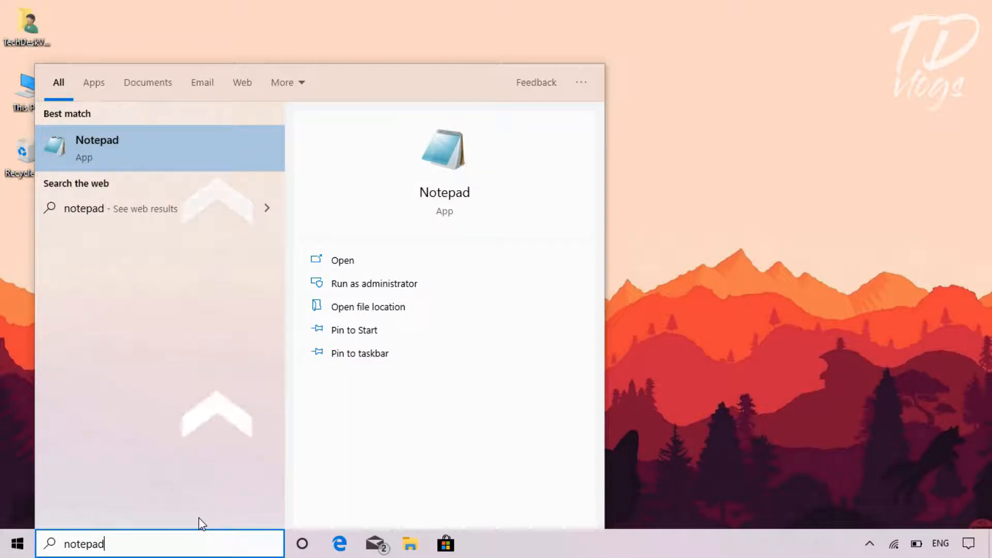
pyautogui.click(206, 164)
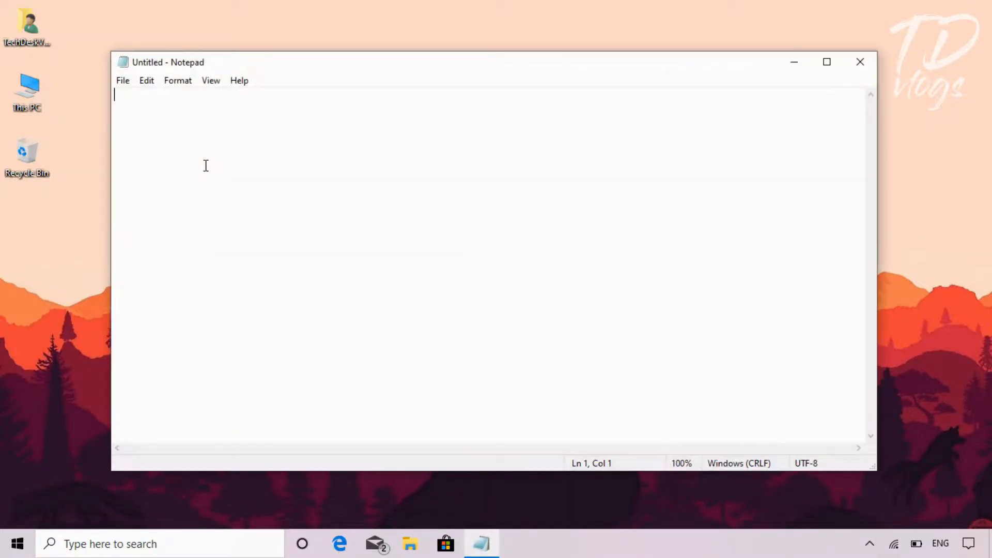
# Step: Save the blank document to the Desktop as sandboxconfig.wsb with the All Files type, and close Notepad
pyautogui.click(123, 81)
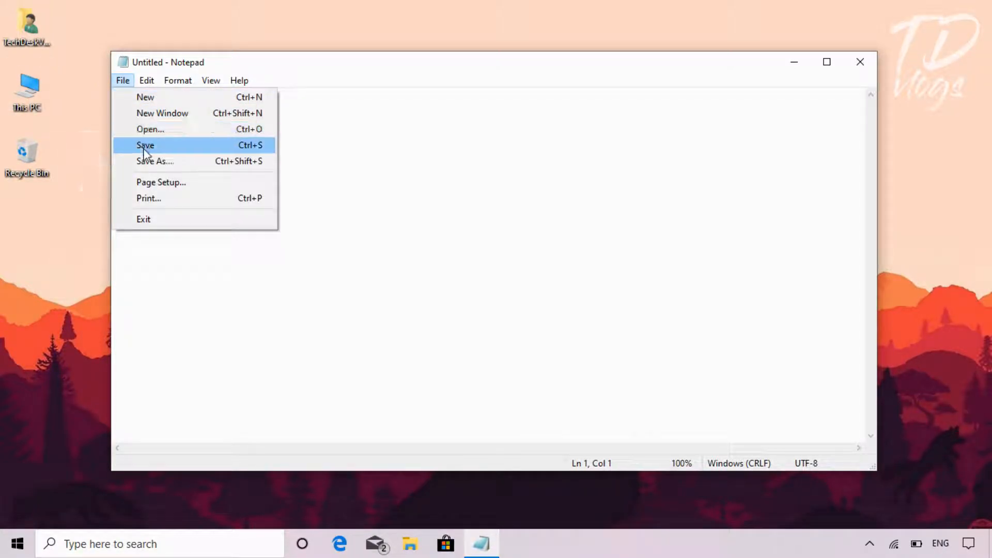
pyautogui.click(149, 165)
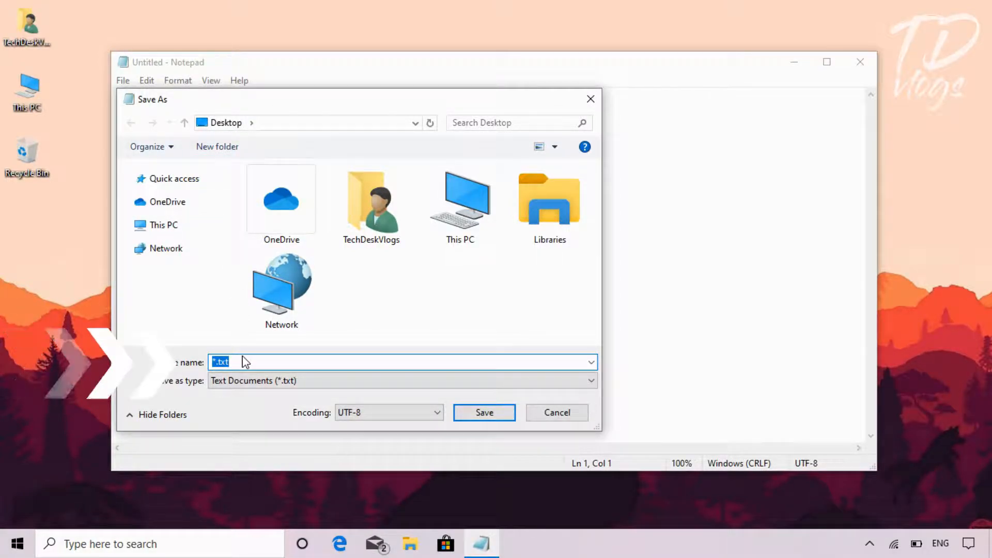
pyautogui.press('BackSpace')
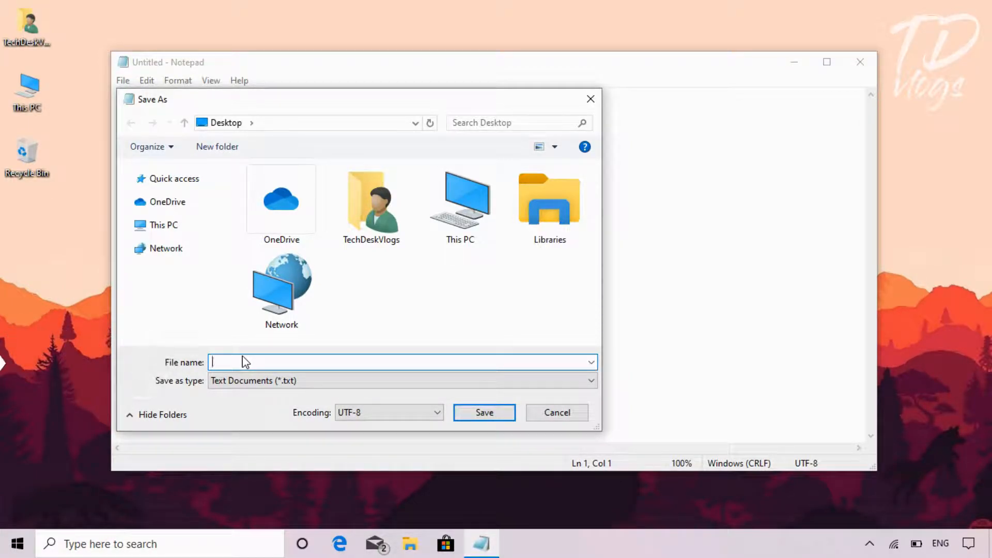
pyautogui.write('sand')
pyautogui.write('bo')
pyautogui.write('x c')
pyautogui.write('co')
pyautogui.write('nfig')
pyautogui.write('.wsb')
pyautogui.click(260, 381)
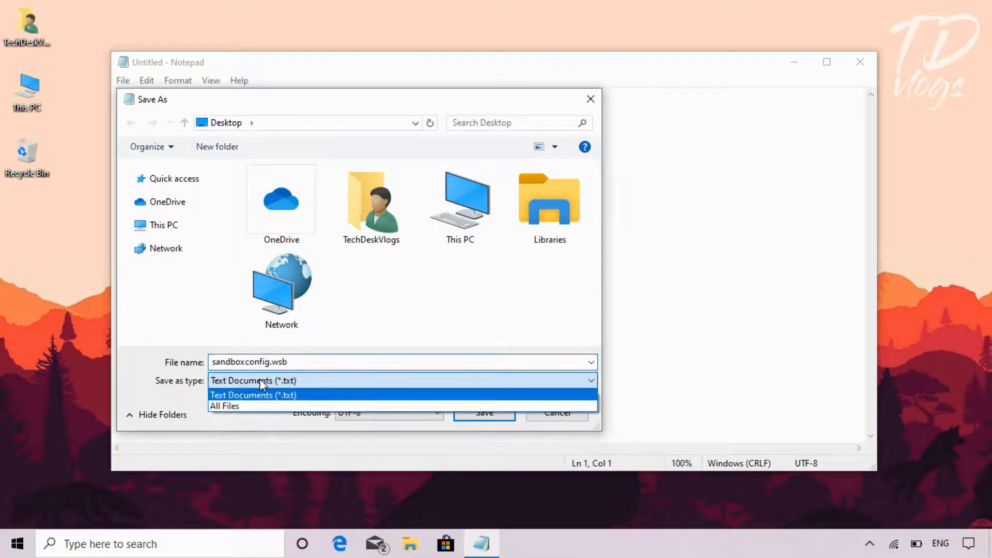
pyautogui.click(262, 407)
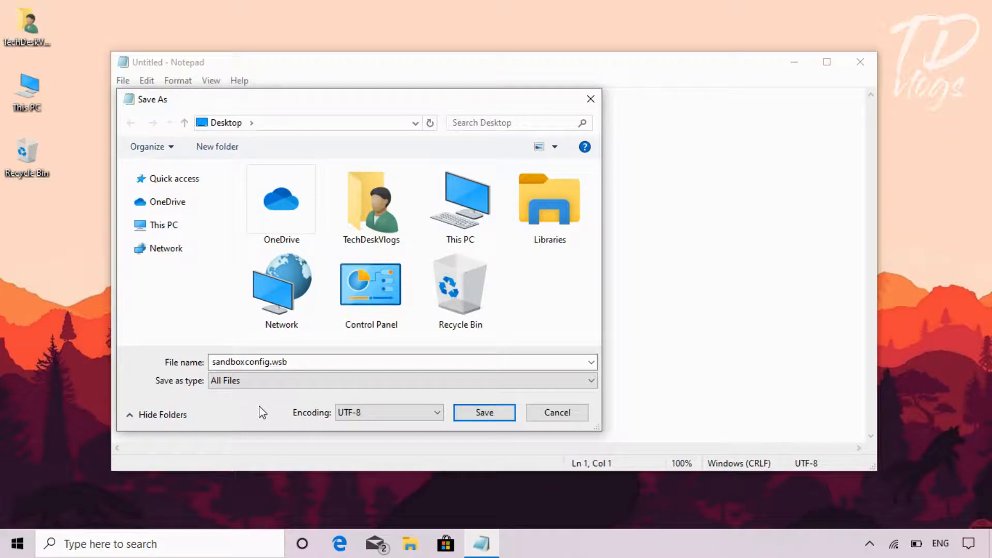
pyautogui.click(476, 413)
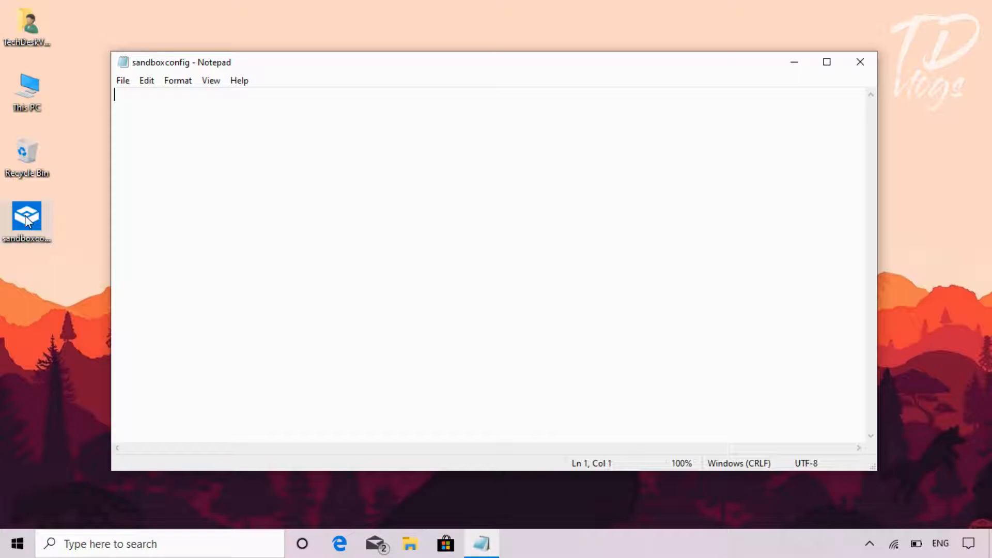
pyautogui.click(860, 63)
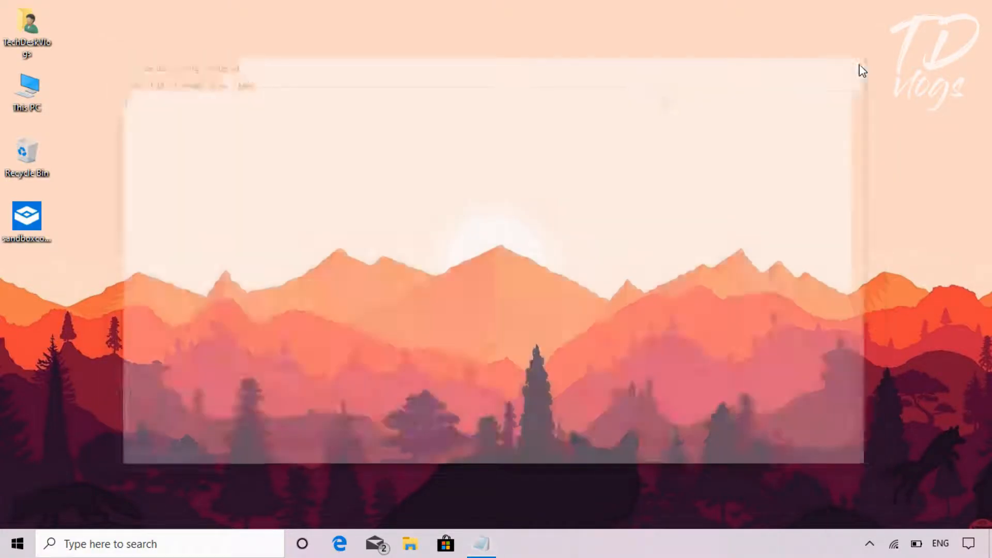
# Step: Check the file type in the properties of the sandboxconfig file, close them and refresh the desktop
pyautogui.rightClick(32, 212)
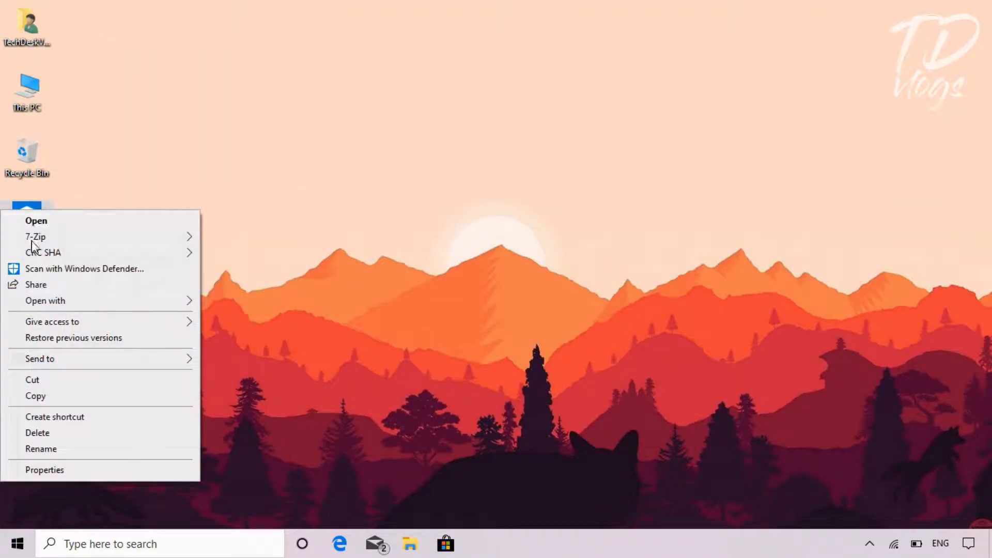
pyautogui.click(42, 470)
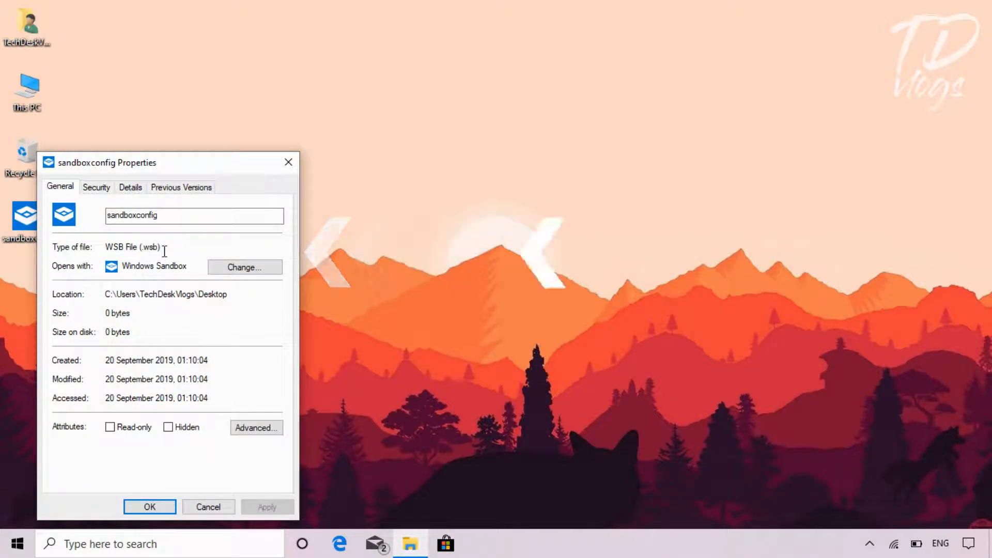
pyautogui.moveTo(162, 249); pyautogui.dragTo(106, 250)
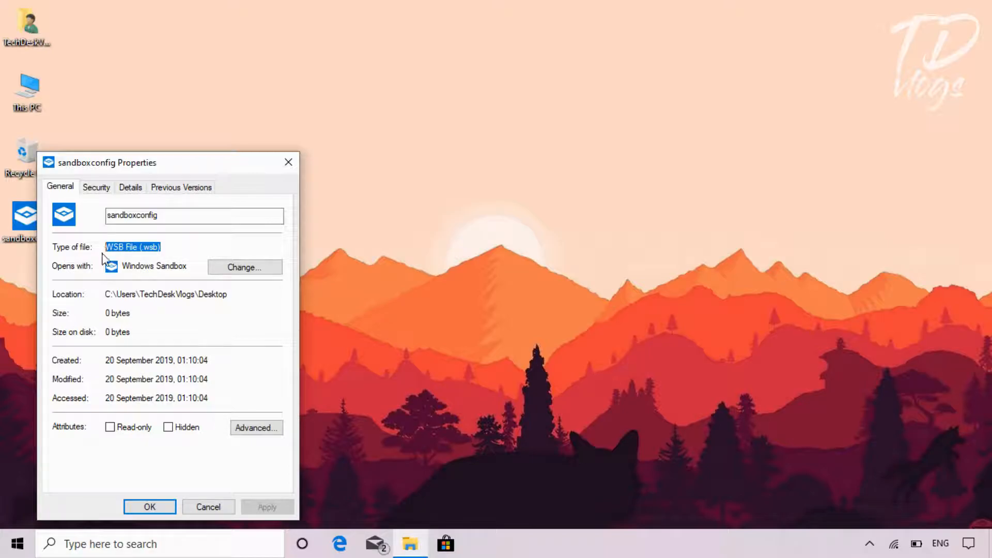
pyautogui.click(143, 510)
pyautogui.press('F5')
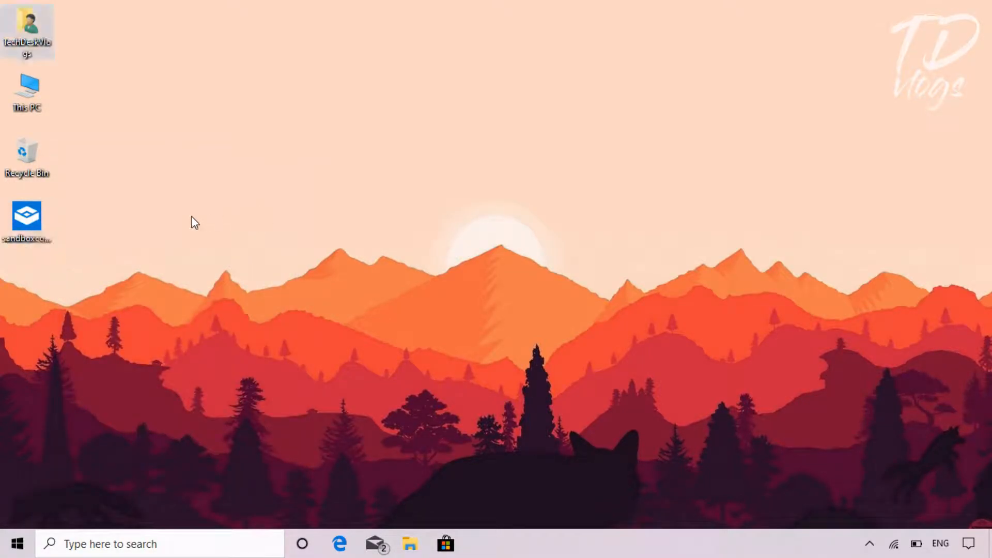
# Step: Open the sandboxconfig file with Notepad and enter <Configuration> and </Configuration> tags on two separate lines
pyautogui.rightClick(33, 222)
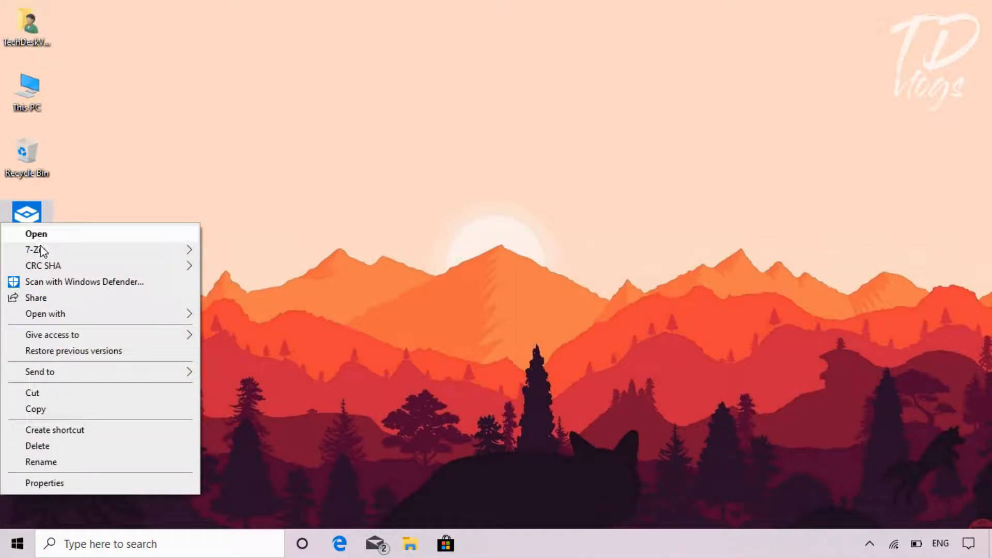
pyautogui.moveTo(72, 315)
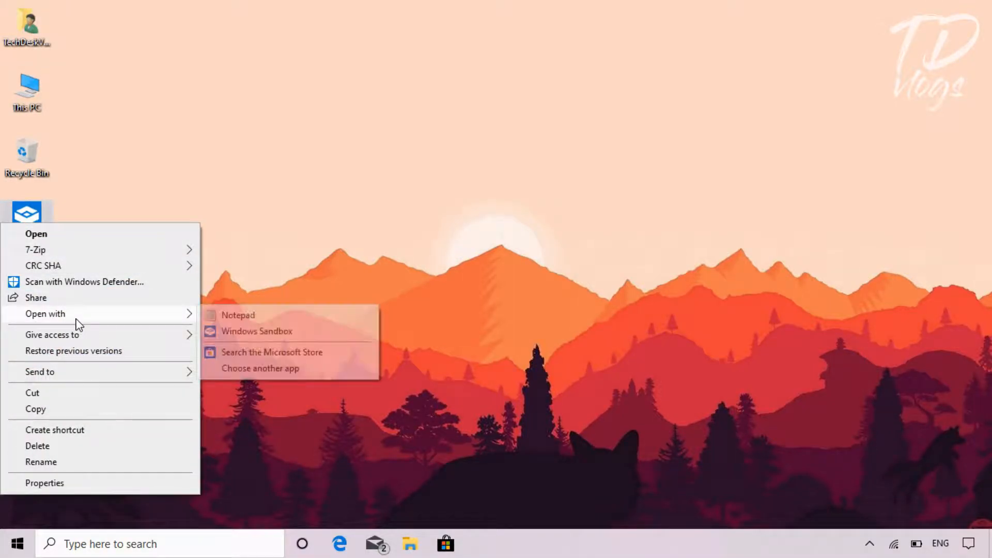
pyautogui.click(262, 320)
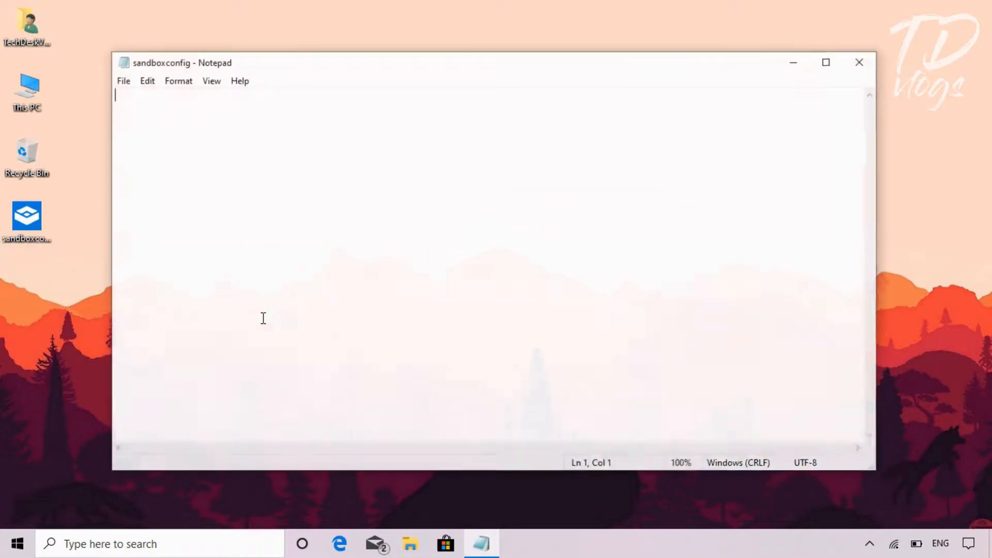
pyautogui.write('<Configuration> </Configuration>')
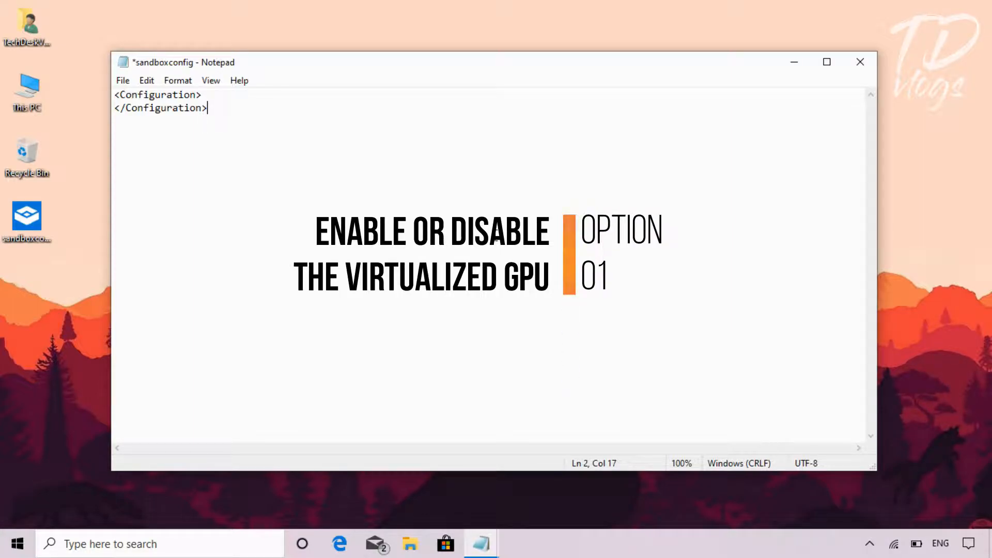
# Step: Add the line <VGpu>Enable</VGpu> between the opening and closing Configuration tags
pyautogui.press('Home')
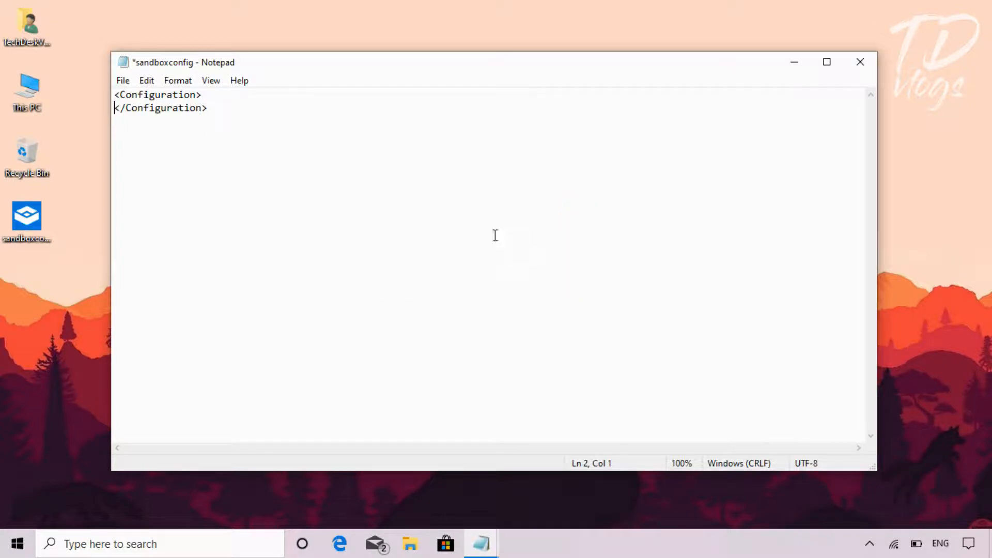
pyautogui.press('Return')
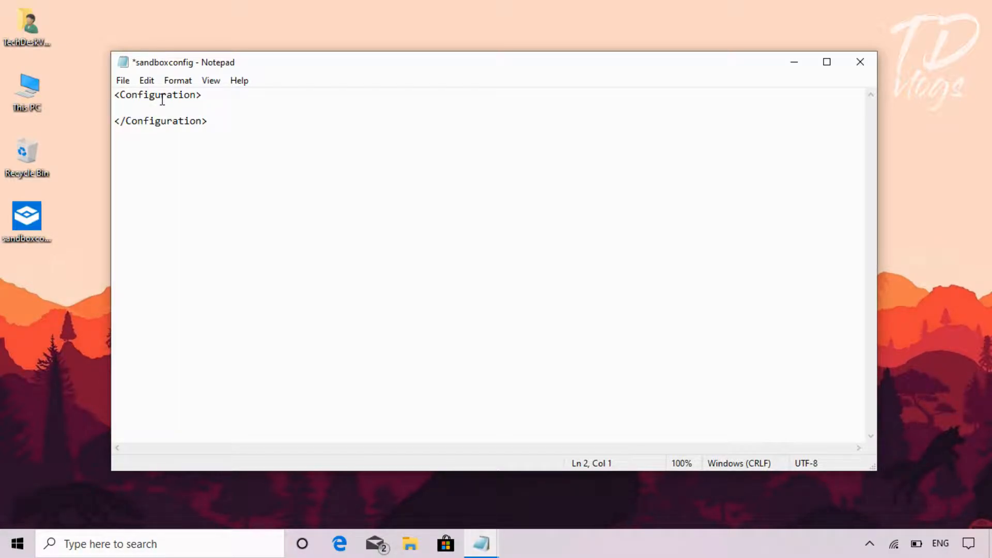
pyautogui.write('<VGpu>Enable</VGpu>')
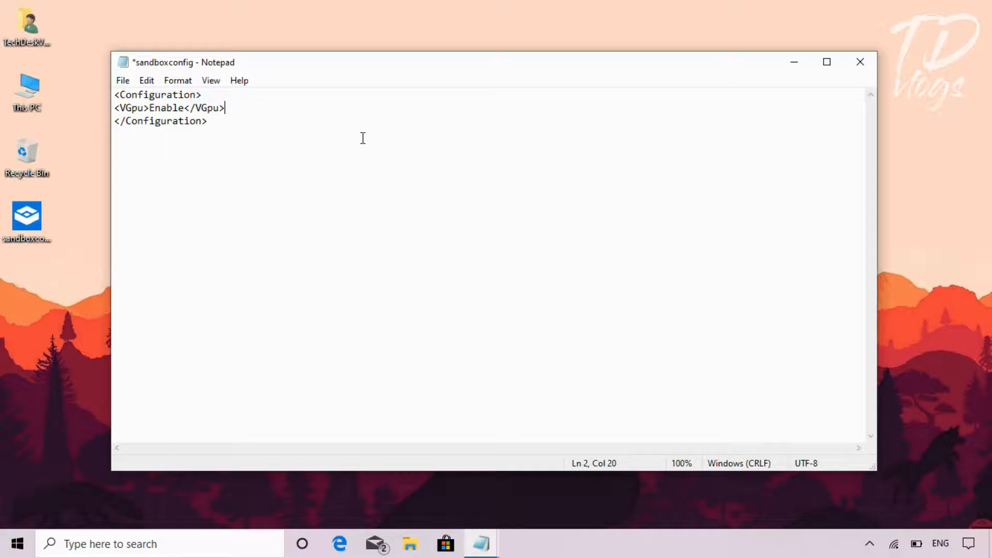
# Step: Change the VGpu value to Disable and save the configuration file
pyautogui.press('Left')
pyautogui.press('Left')
pyautogui.press('Left')
pyautogui.press('Left')
pyautogui.press('Left')
pyautogui.press('Left')
pyautogui.press('Left')
pyautogui.hotkey('shift', 'Left')
pyautogui.hotkey('shift', 'Left')
pyautogui.hotkey('shift', 'Left')
pyautogui.hotkey('shift', 'Left')
pyautogui.hotkey('shift', 'Left')
pyautogui.hotkey('shift', 'Left')
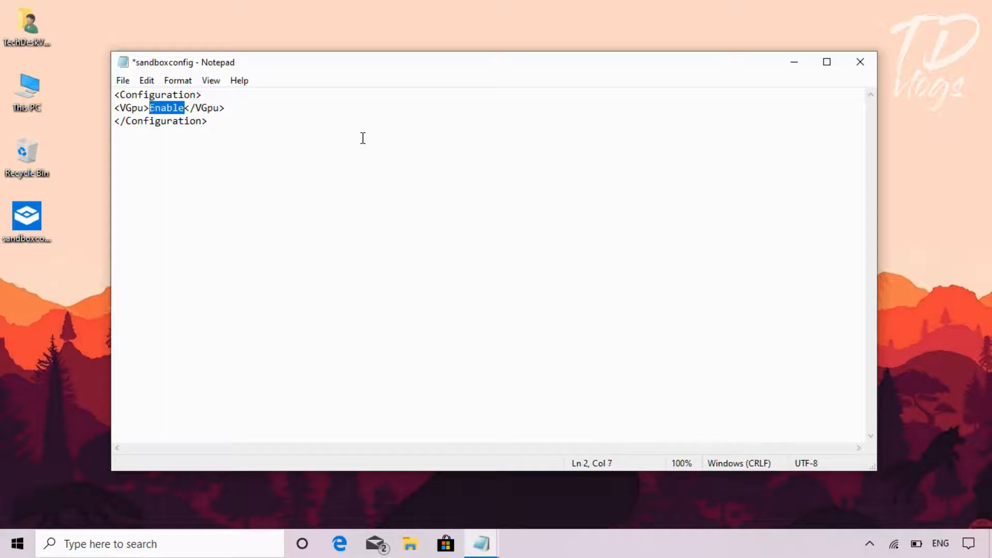
pyautogui.write('Disab')
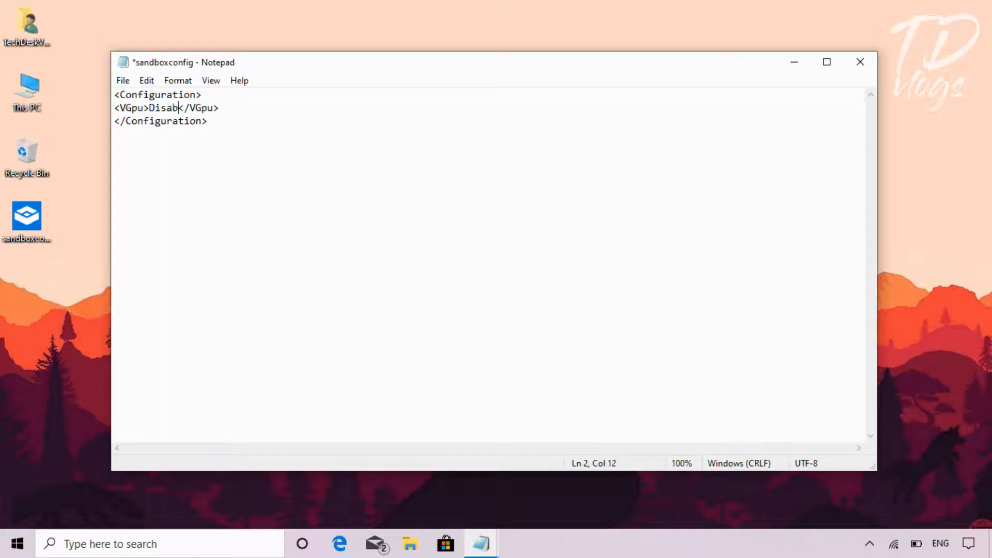
pyautogui.write('le')
pyautogui.click(123, 81)
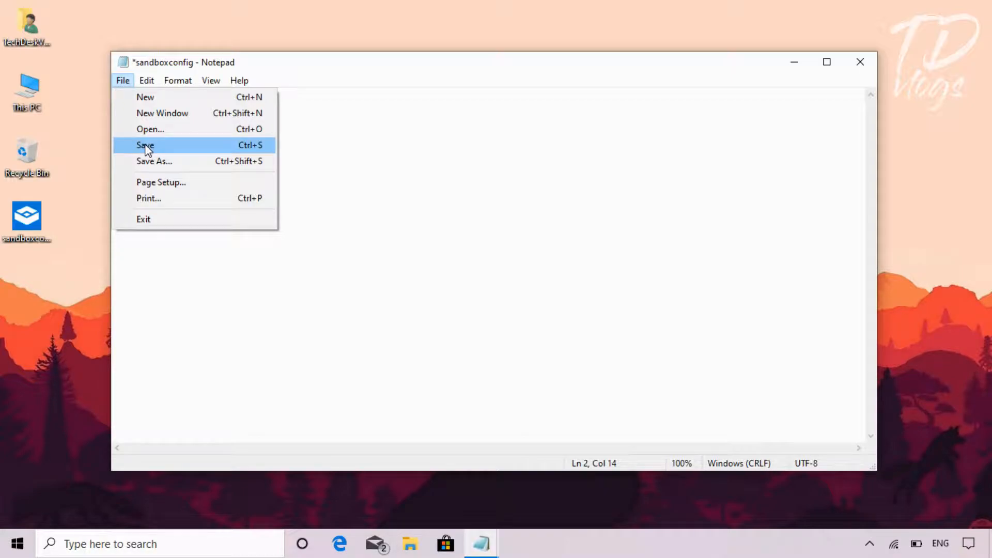
pyautogui.click(146, 147)
# Step: Set the VGpu value back to Enable and save the configuration file
pyautogui.hotkey('shift', 'Left')
pyautogui.hotkey('shift', 'Left')
pyautogui.hotkey('shift', 'Left')
pyautogui.hotkey('shift', 'Left')
pyautogui.hotkey('shift', 'Left')
pyautogui.hotkey('shift', 'Left')
pyautogui.hotkey('shift', 'Left')
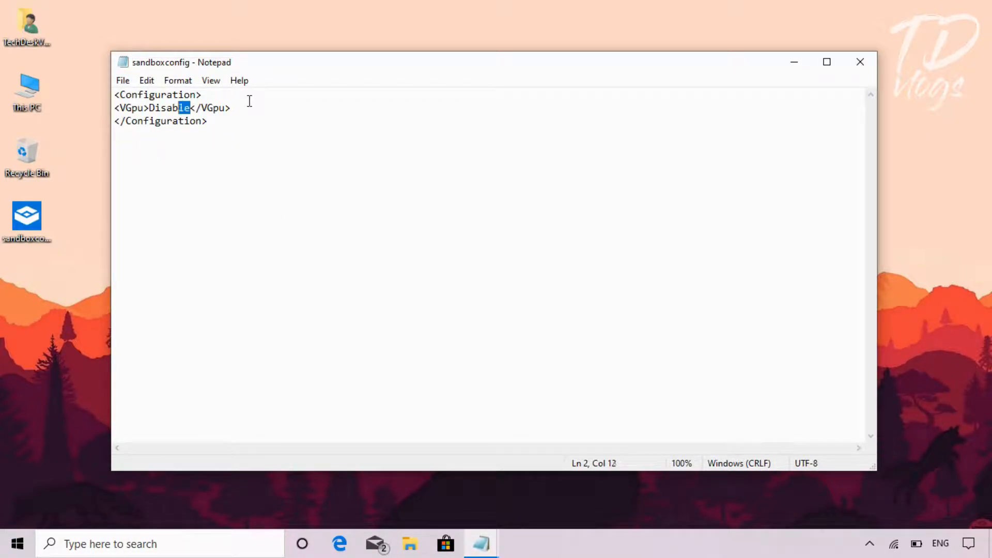
pyautogui.write('Enable')
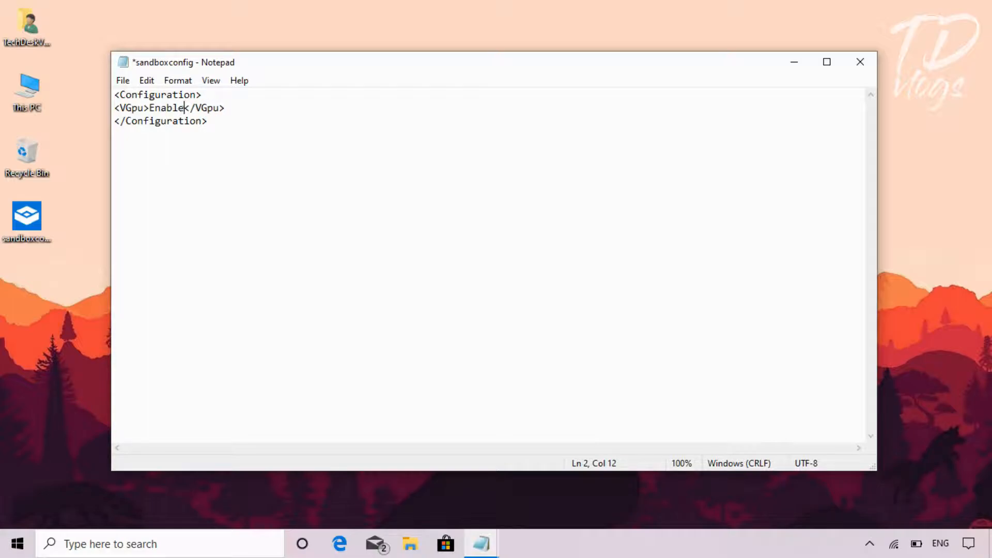
pyautogui.click(124, 82)
pyautogui.click(146, 145)
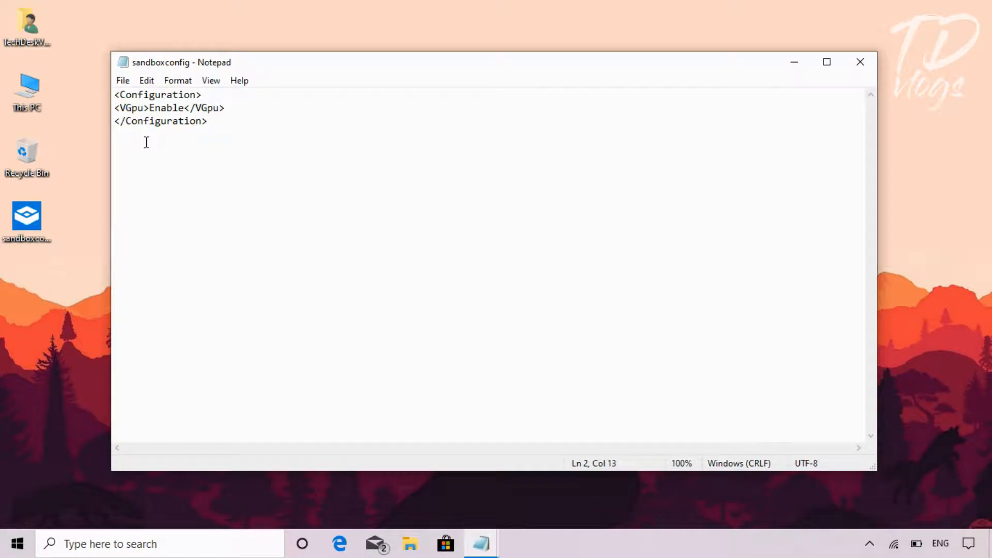
# Step: Add the line <Networking>Enable</Networking> below the VGpu line, separated by a blank line, and save the file
pyautogui.click(231, 107)
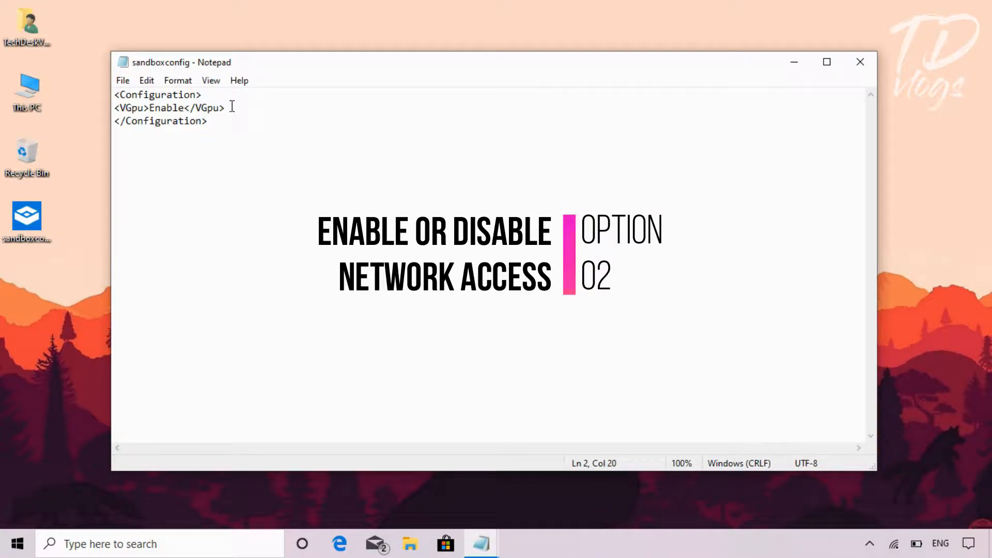
pyautogui.press('Return')
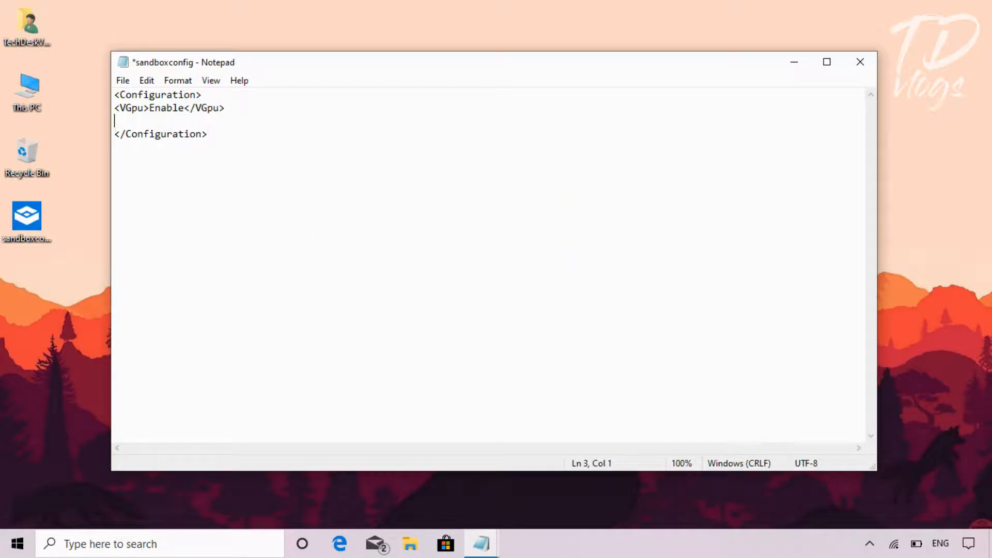
pyautogui.click(480, 230)
pyautogui.press('Up')
pyautogui.press('Return')
pyautogui.write('<Networking>Enable</Networking>')
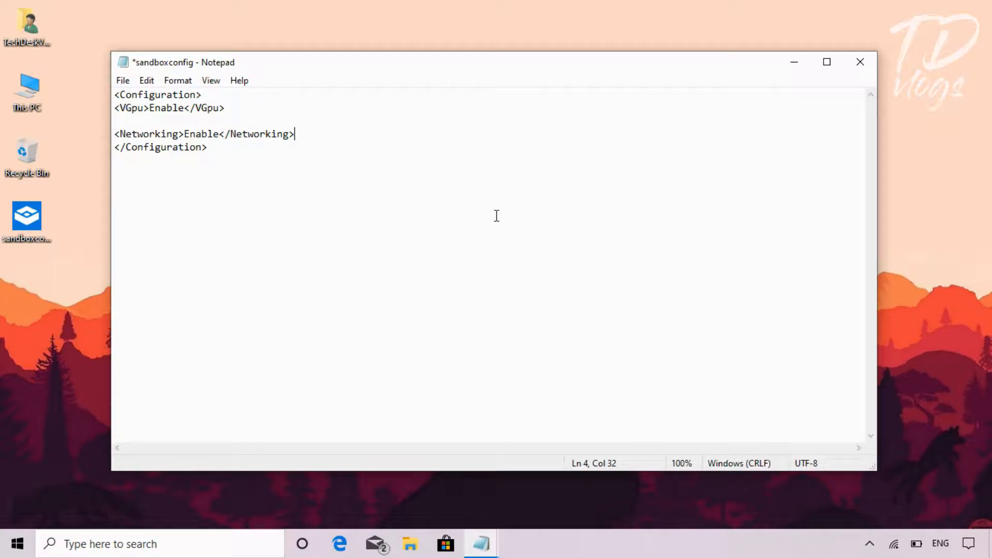
pyautogui.press('Return')
pyautogui.click(123, 81)
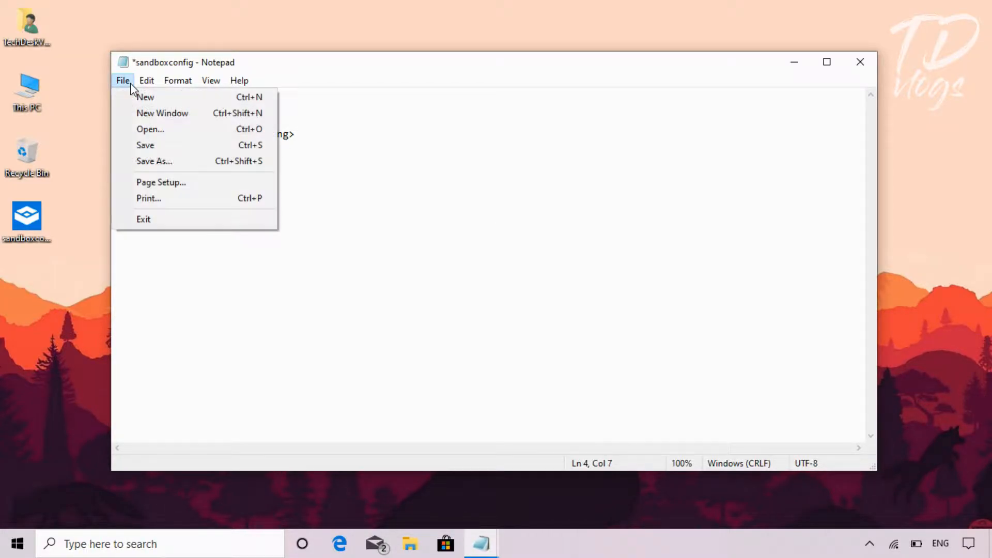
pyautogui.click(145, 145)
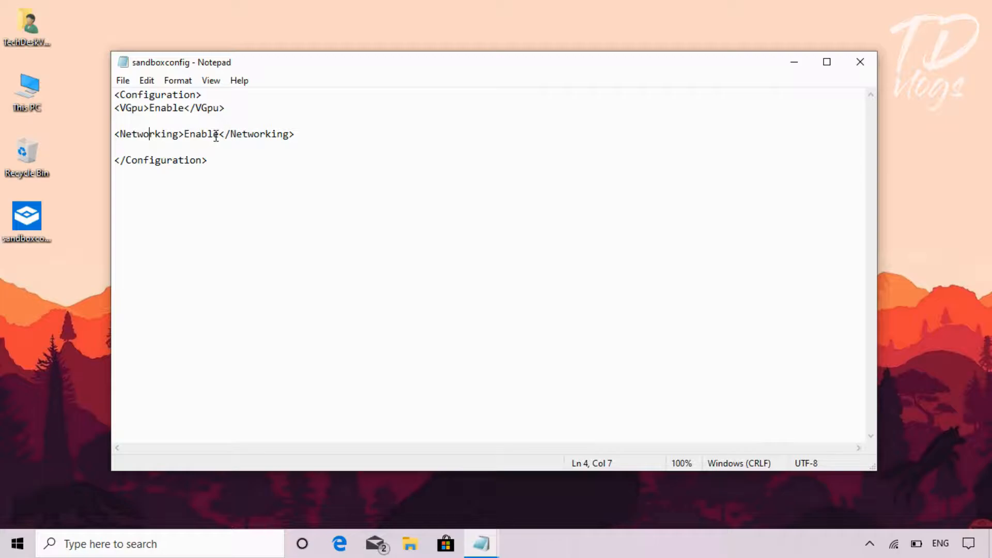
# Step: Launch Windows Sandbox from the sandboxconfig file, allow it to run, check its network status with networking enabled, and close the sandbox
pyautogui.doubleClick(23, 216)
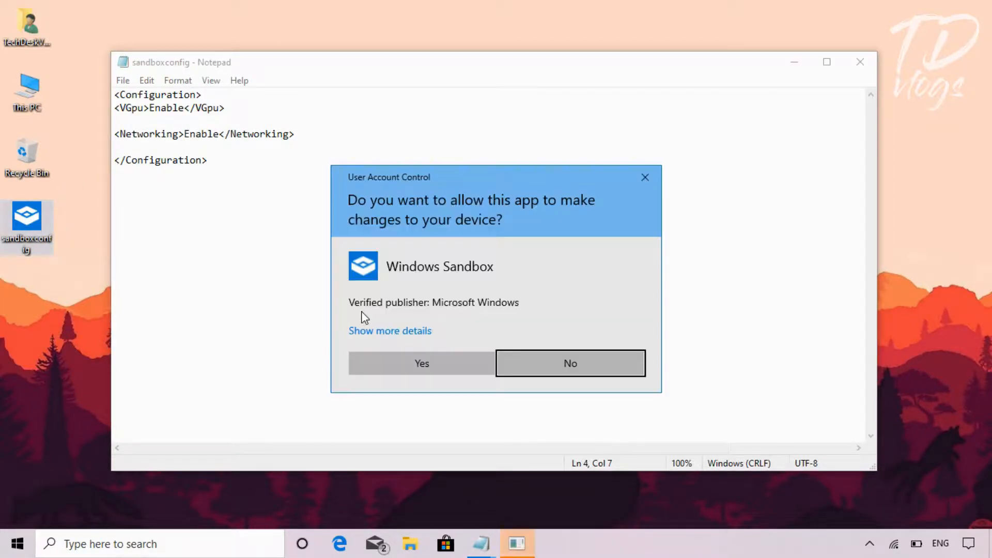
pyautogui.click(406, 359)
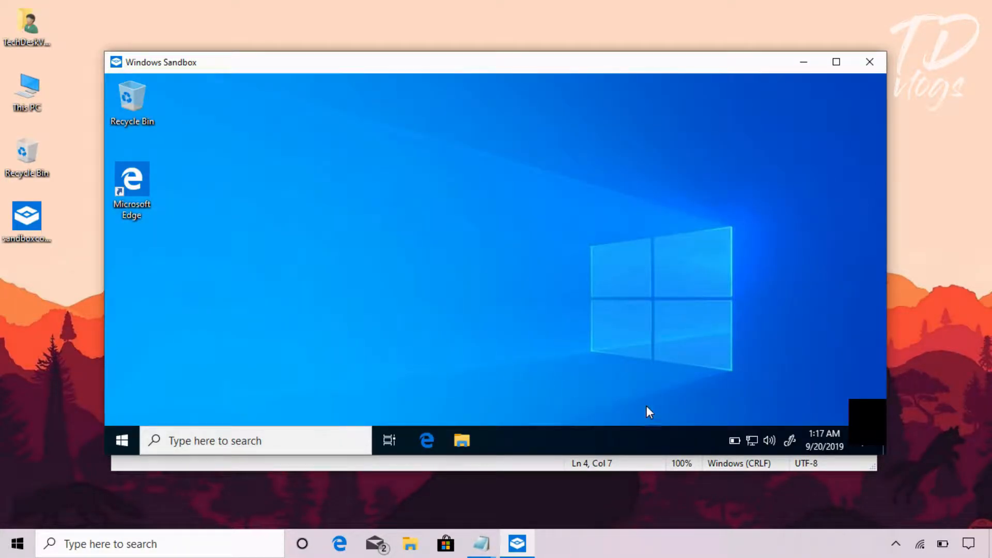
pyautogui.moveTo(753, 444)
pyautogui.click(869, 62)
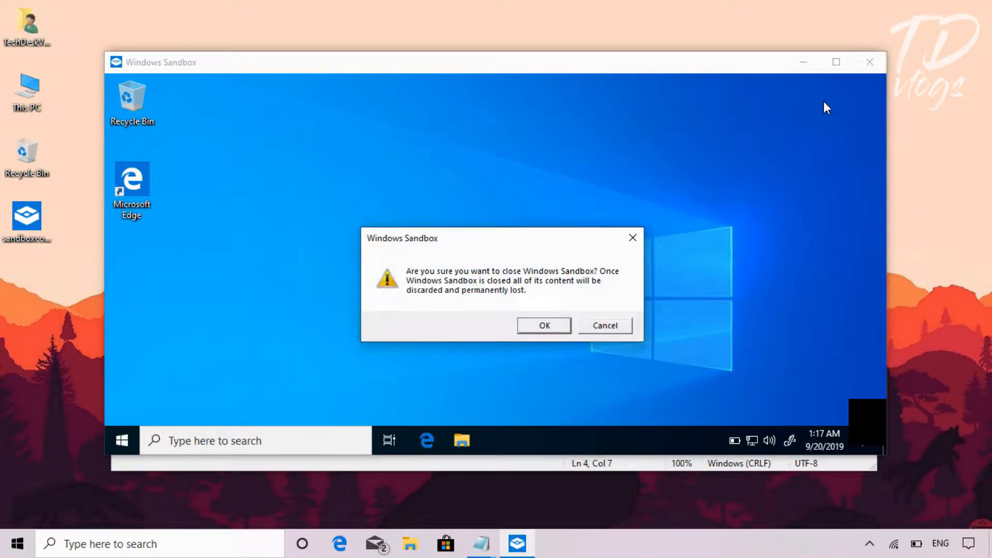
pyautogui.click(542, 324)
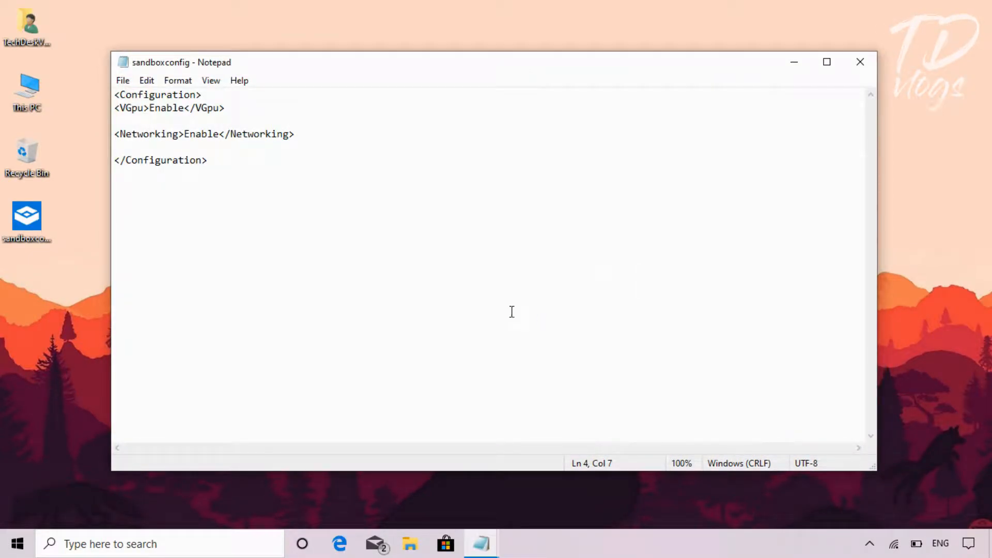
# Step: Change the Networking value to Disable and save the configuration file
pyautogui.click(216, 134)
pyautogui.hotkey('shift', 'Left')
pyautogui.hotkey('shift', 'Left')
pyautogui.hotkey('shift', 'Left')
pyautogui.hotkey('shift', 'Left')
pyautogui.hotkey('shift', 'Left')
pyautogui.hotkey('shift', 'Left')
pyautogui.write('Disab')
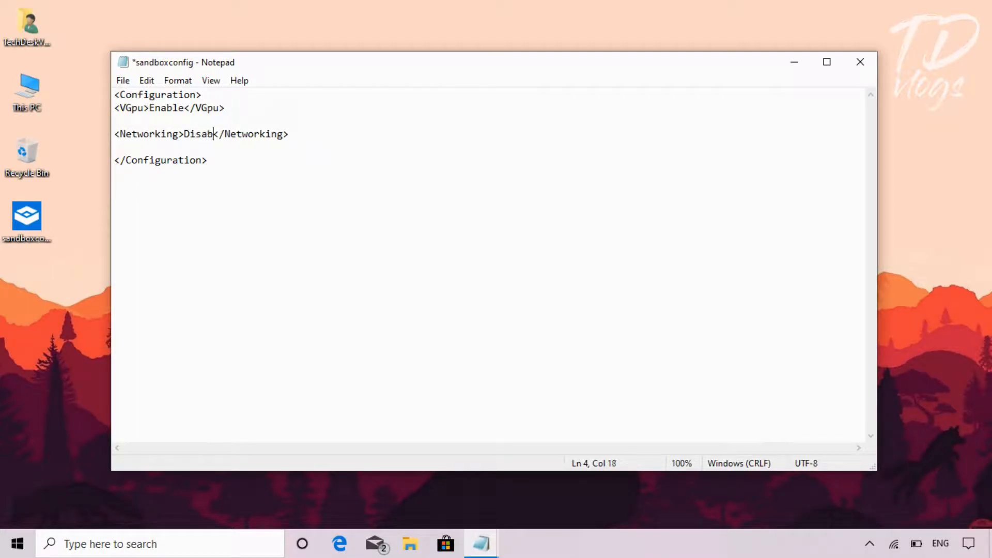
pyautogui.write('le')
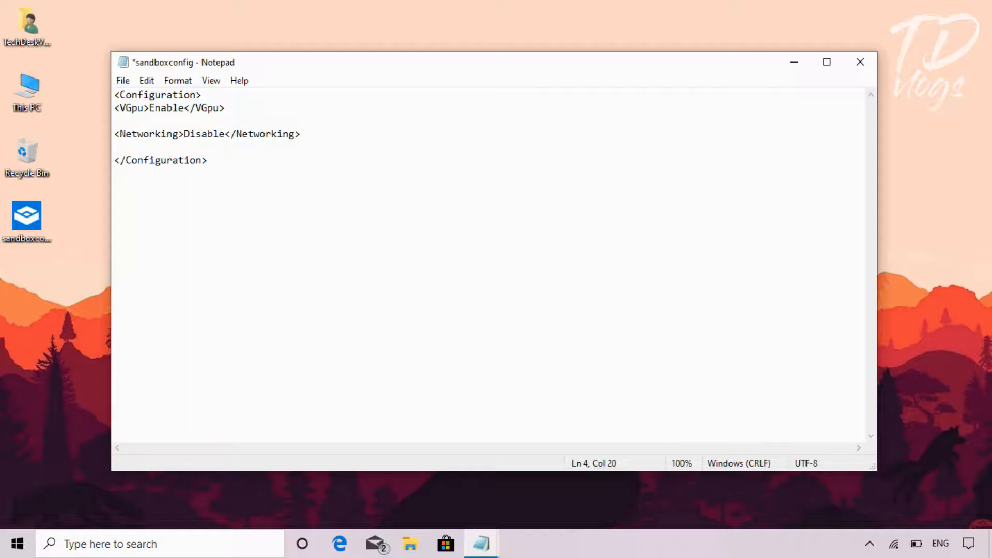
pyautogui.click(123, 80)
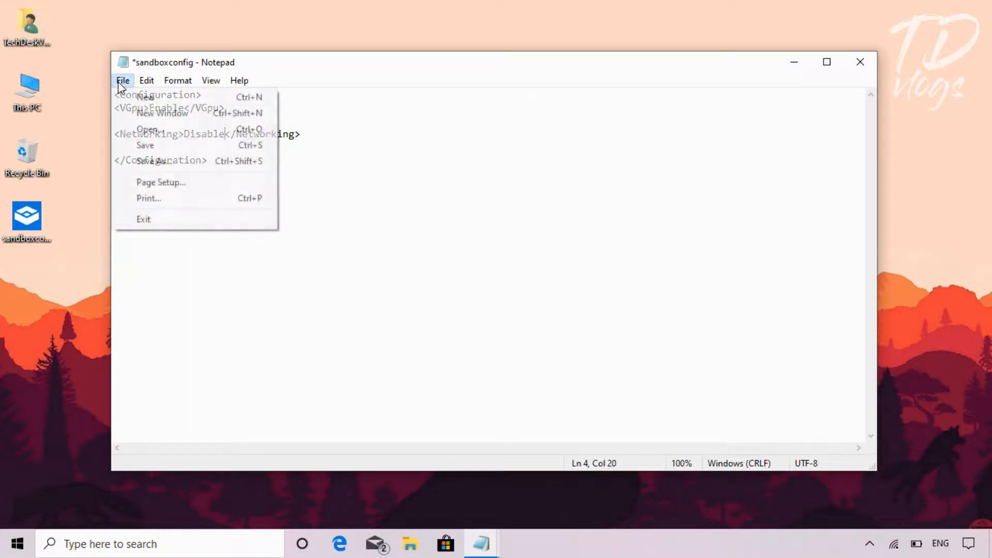
pyautogui.click(143, 144)
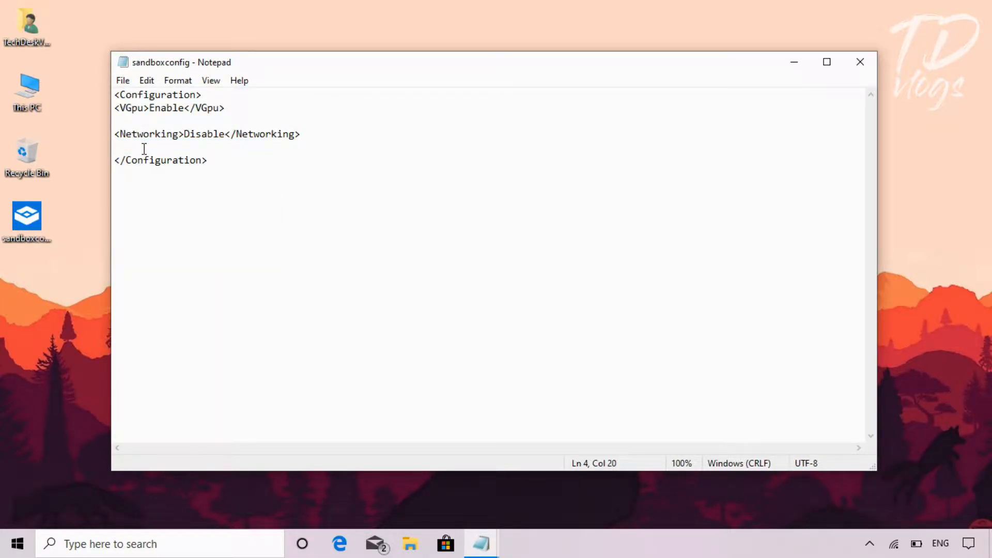
# Step: Relaunch Windows Sandbox from the sandboxconfig file, inspect its network connection with networking disabled, and close the sandbox
pyautogui.doubleClick(24, 229)
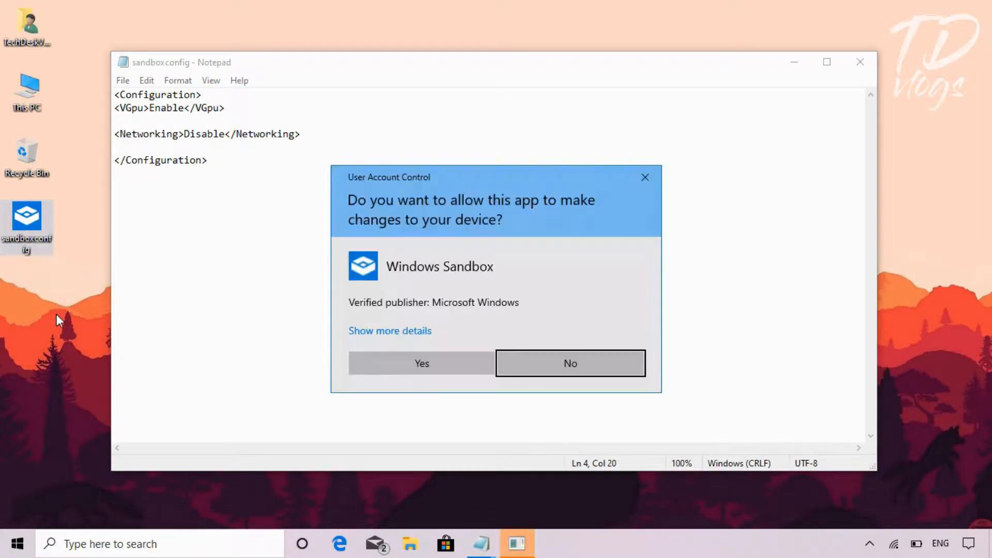
pyautogui.click(378, 372)
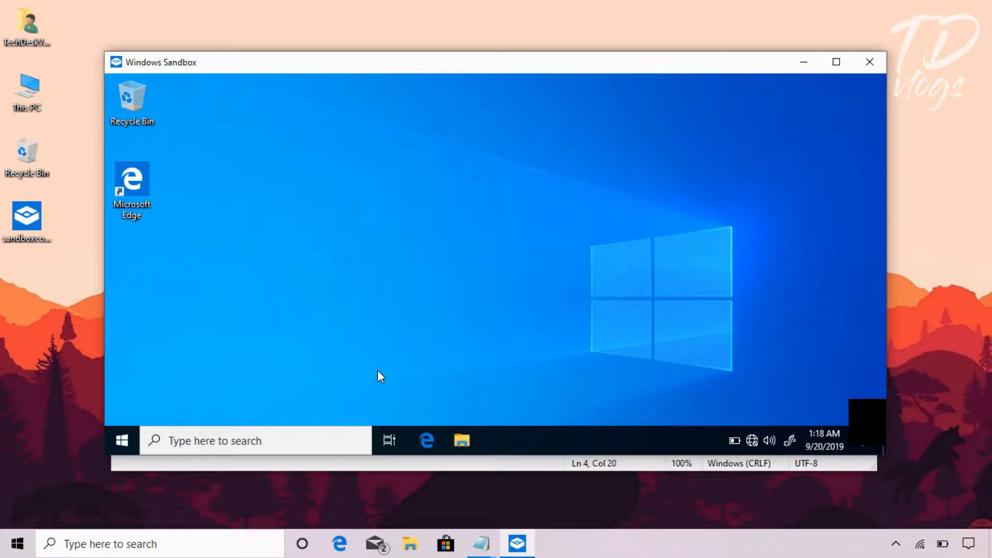
pyautogui.click(753, 445)
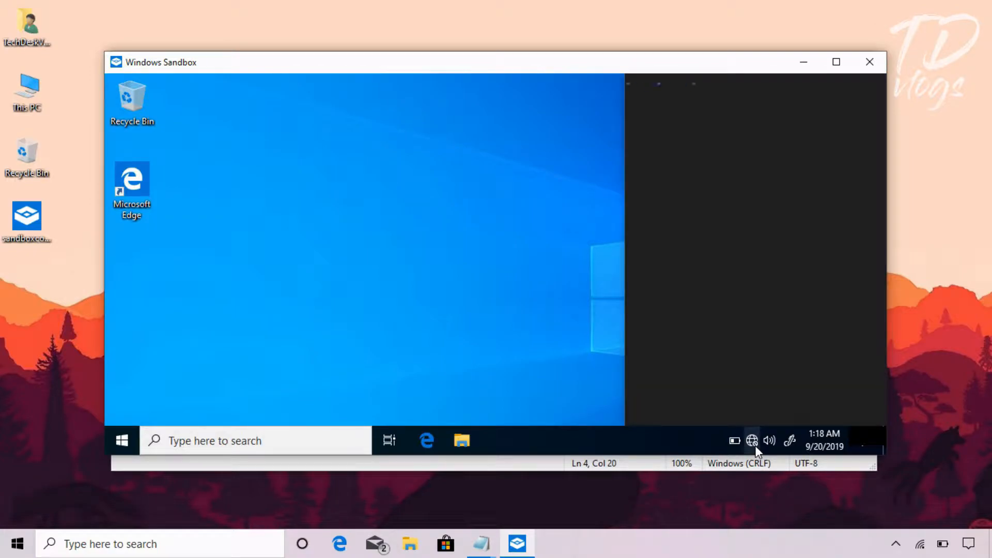
pyautogui.click(698, 439)
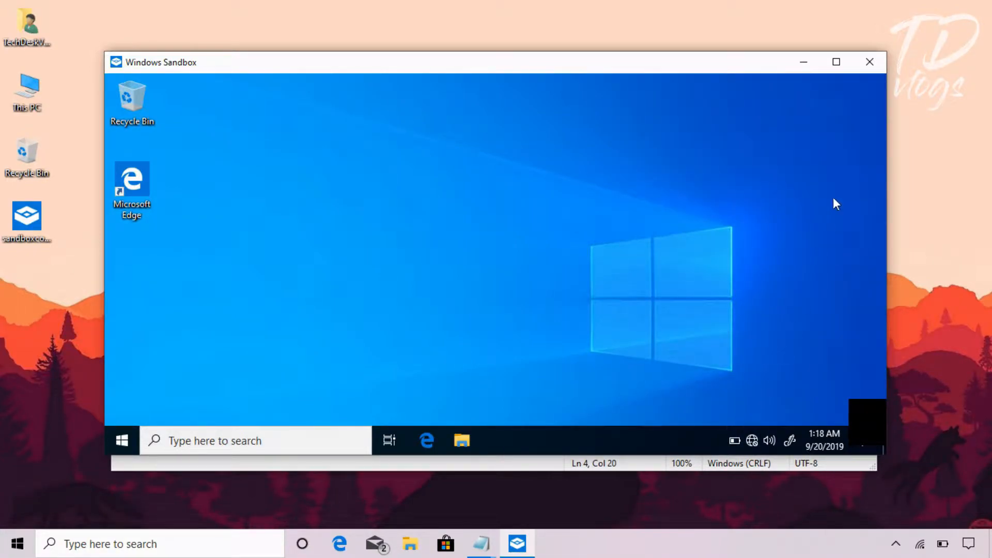
pyautogui.click(876, 63)
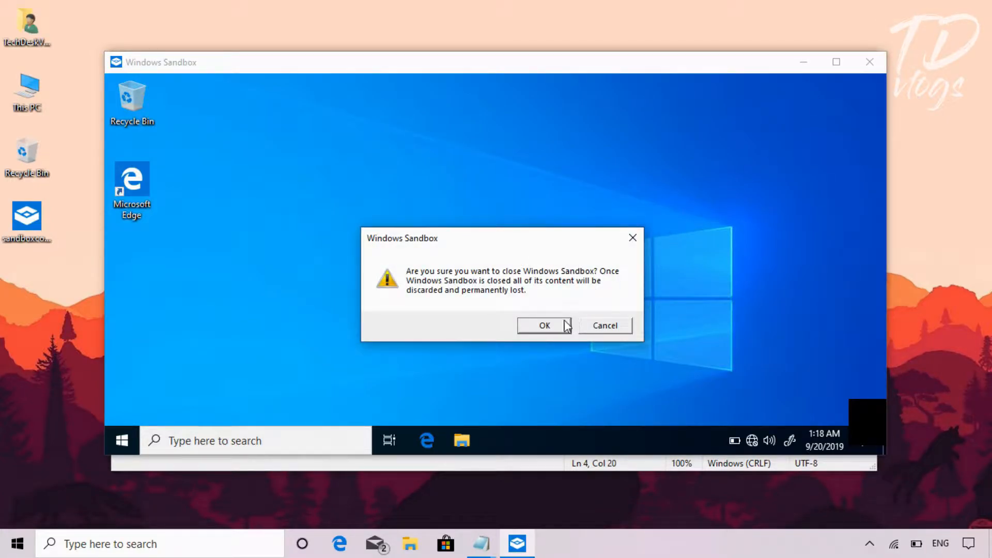
pyautogui.click(549, 326)
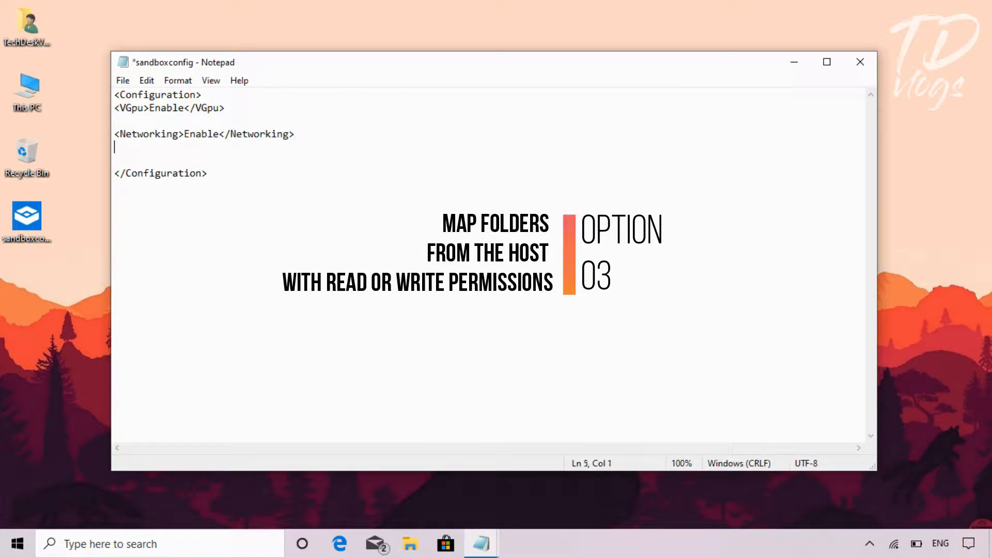
# Step: Below the Networking line, add a MappedFolders block with one MappedFolder, HostFolder C:\Users\TechDeskVlogs\Downloads and ReadOnly true, and save the file
pyautogui.press('Return')
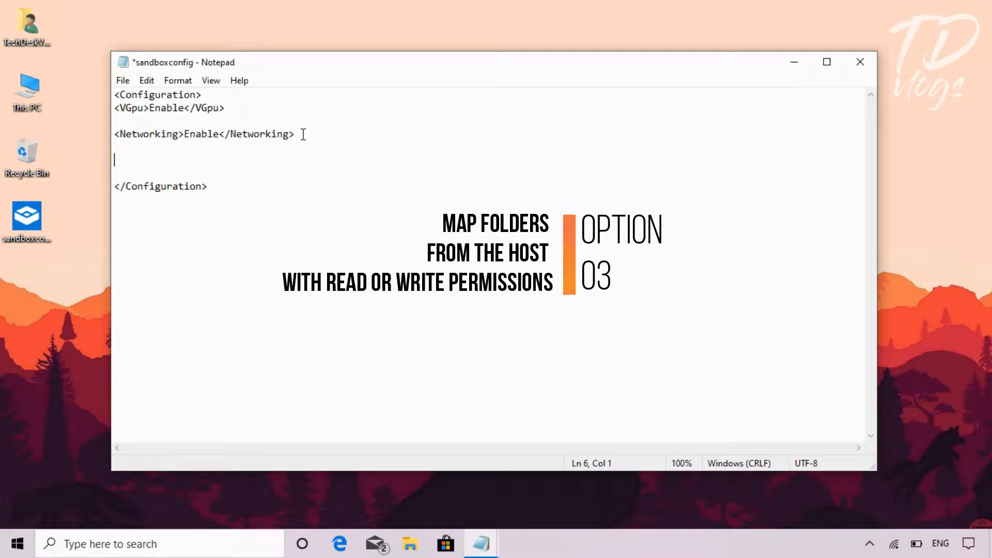
pyautogui.write('<MappedFolders> <MappedFolder> <HostFolder>C:\\Users\\TechDeskVlogs\\Downloads</HostFolder> <ReadOnly>true</ReadOnly> </MappedFolder> </MappedFolders>')
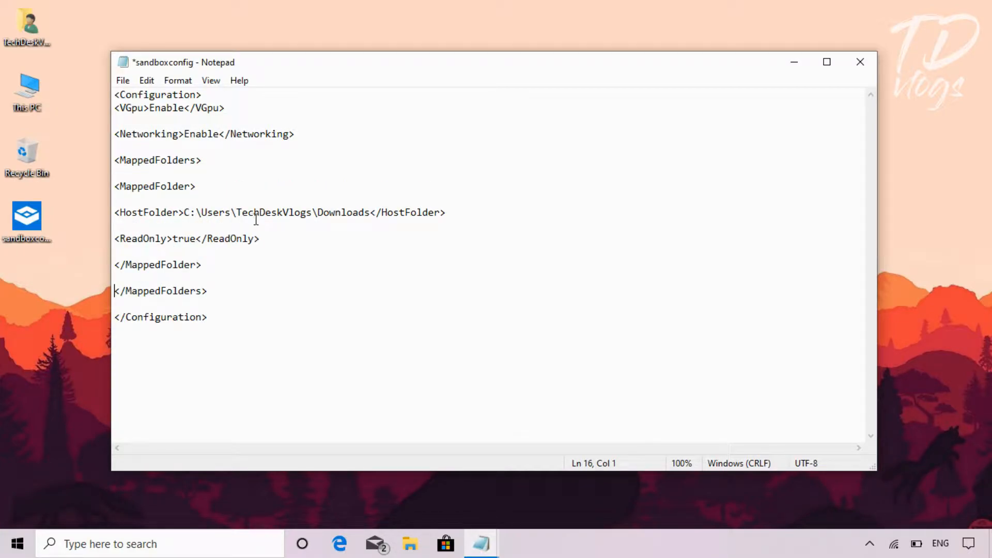
pyautogui.click(154, 216)
pyautogui.click(418, 226)
pyautogui.click(122, 80)
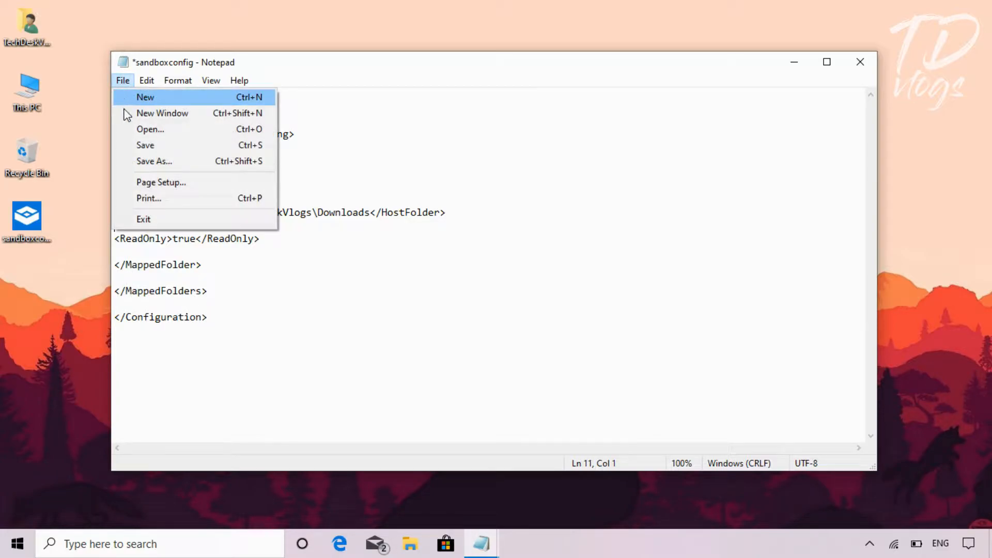
pyautogui.click(138, 145)
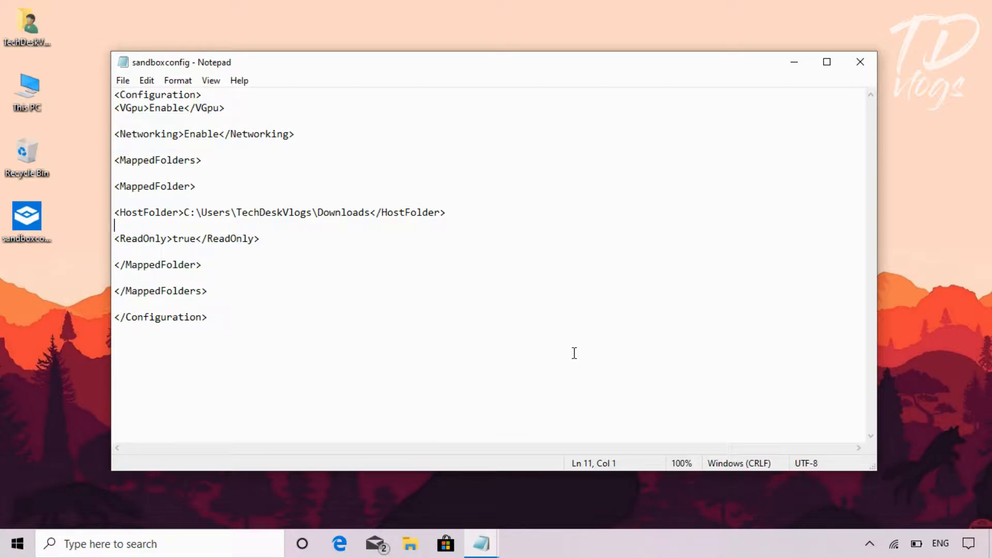
# Step: Launch Windows Sandbox from the sandboxconfig file and open the mapped Downloads folder on its desktop
pyautogui.doubleClick(27, 219)
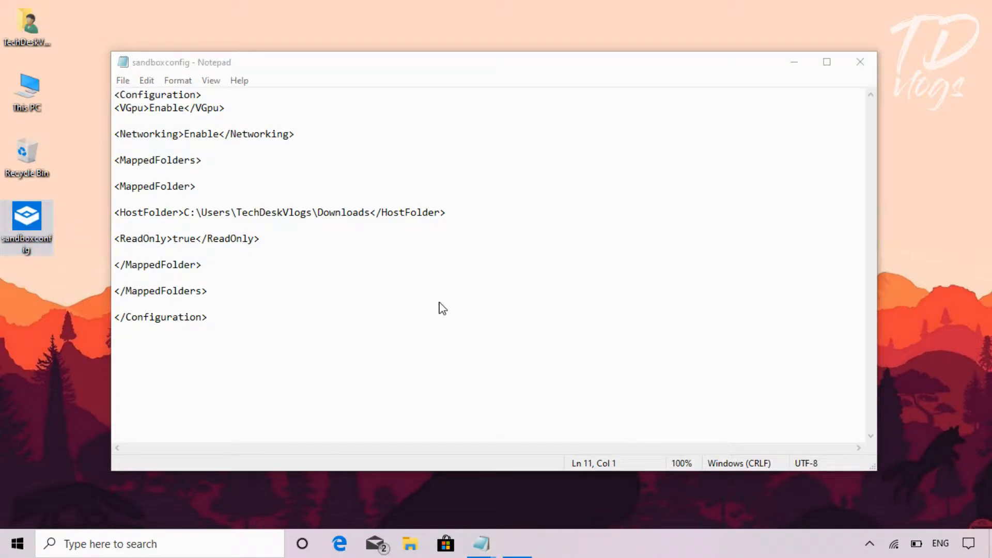
pyautogui.click(463, 359)
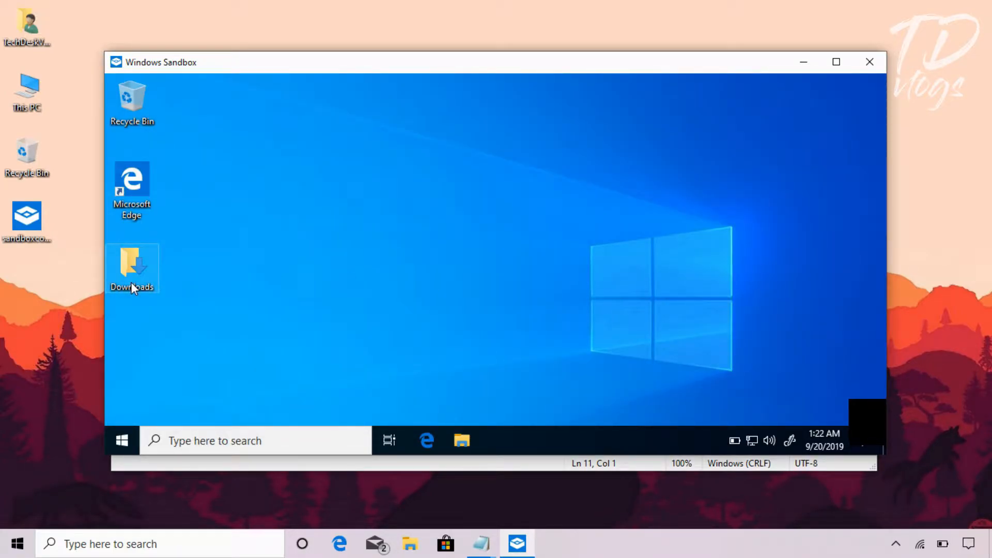
pyautogui.doubleClick(131, 283)
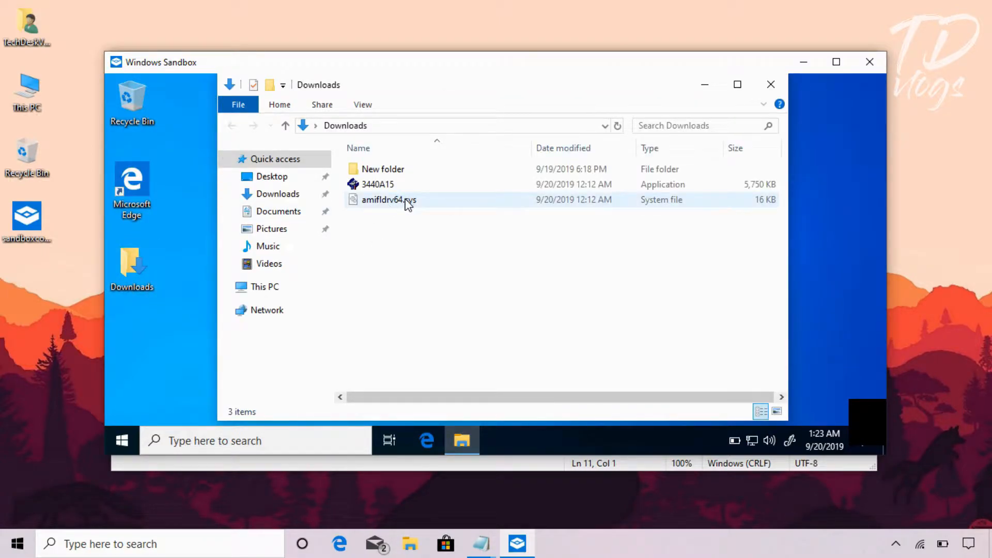
# Step: Try to move amifldrv64.sys from the read-only mapped Downloads folder to the sandbox desktop, retrying the operation
pyautogui.moveTo(408, 204); pyautogui.dragTo(144, 348)
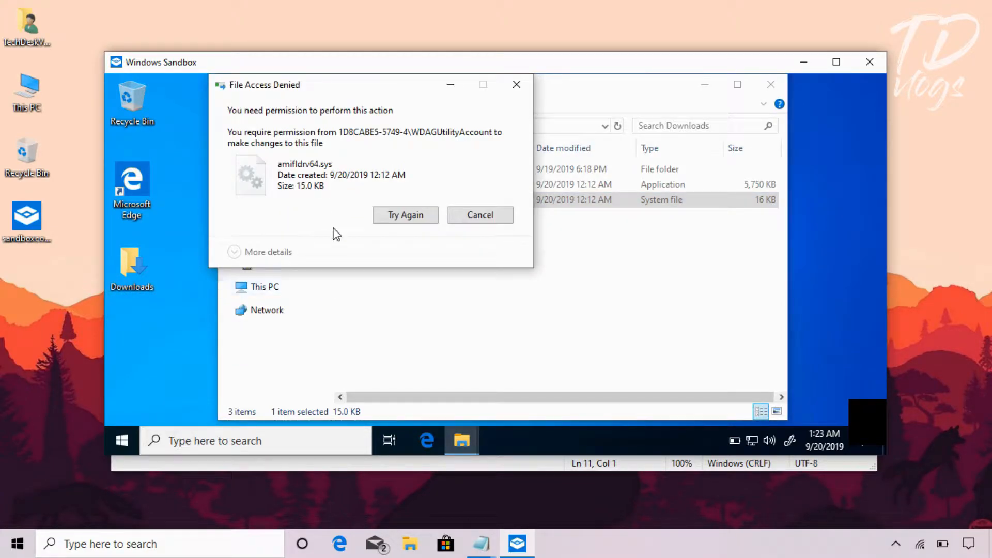
pyautogui.click(417, 216)
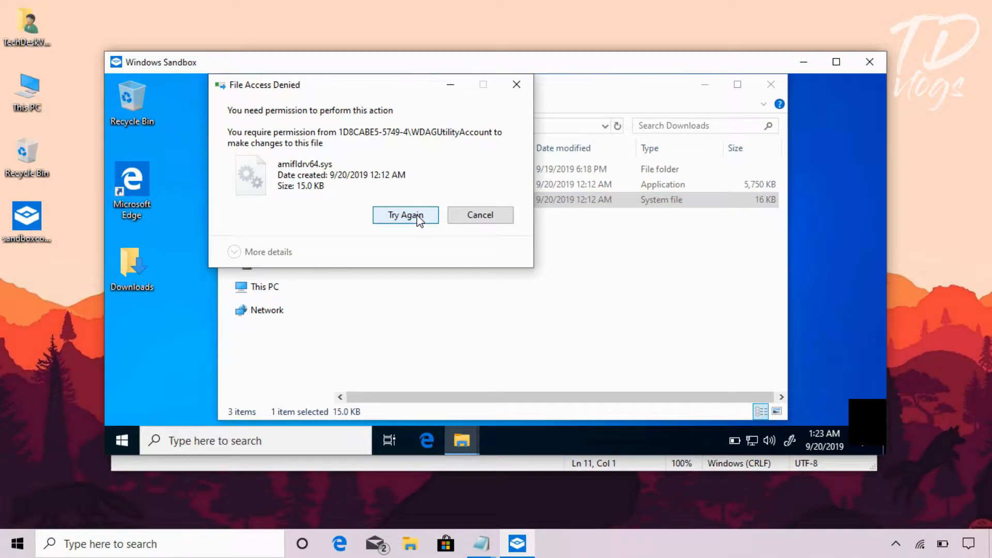
pyautogui.click(419, 219)
pyautogui.click(418, 217)
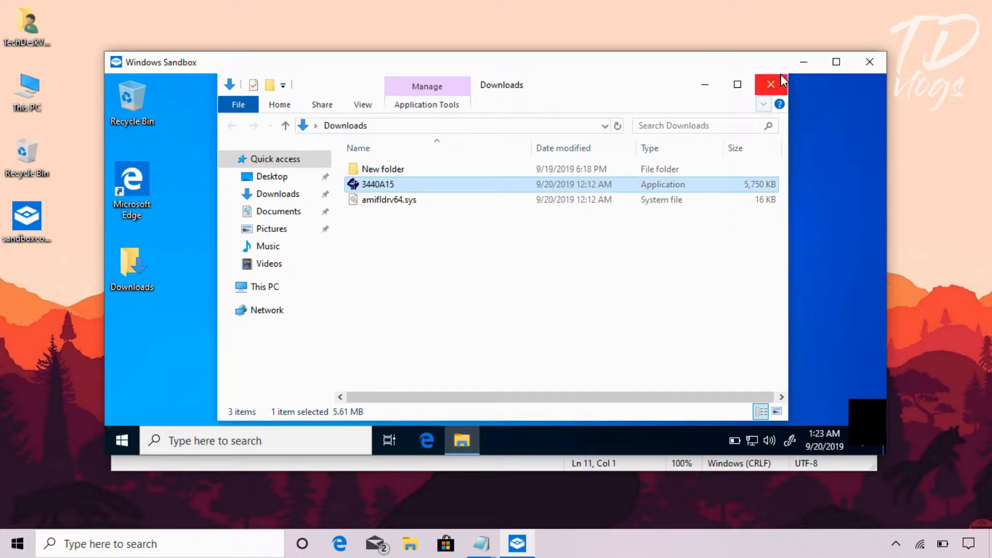
# Step: Close the Downloads folder and shut down Windows Sandbox, discarding its content
pyautogui.click(780, 82)
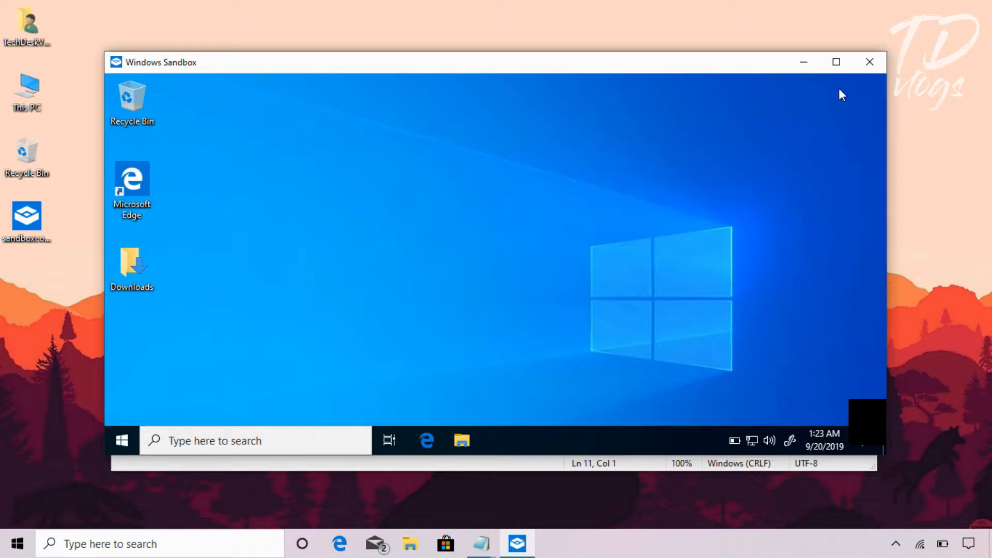
pyautogui.click(870, 61)
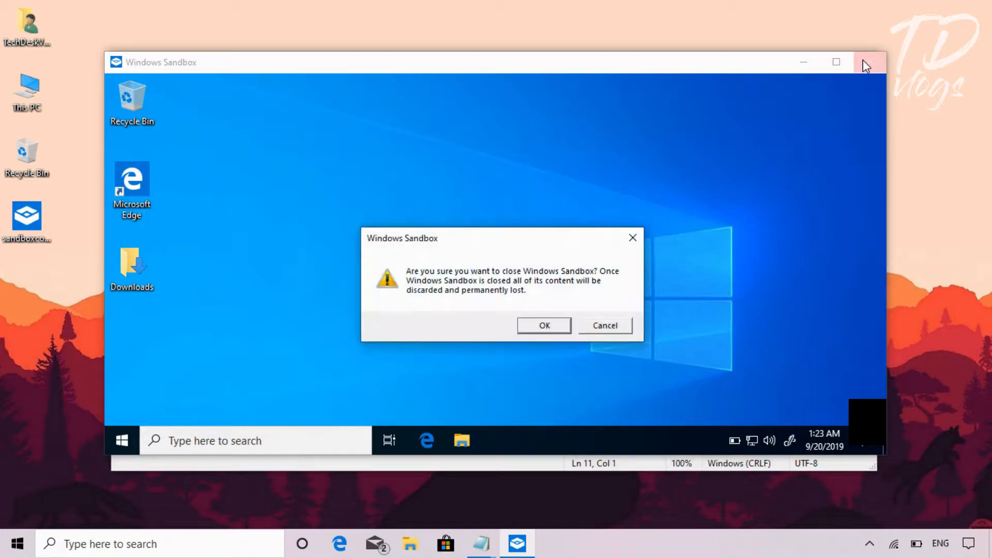
pyautogui.click(545, 326)
# Step: Set the mapped folder's ReadOnly value to false in the sandboxconfig file and save it
pyautogui.click(197, 240)
pyautogui.hotkey('shift', 'Left')
pyautogui.hotkey('shift', 'Left')
pyautogui.hotkey('shift', 'Left')
pyautogui.hotkey('shift', 'Left')
pyautogui.write('false')
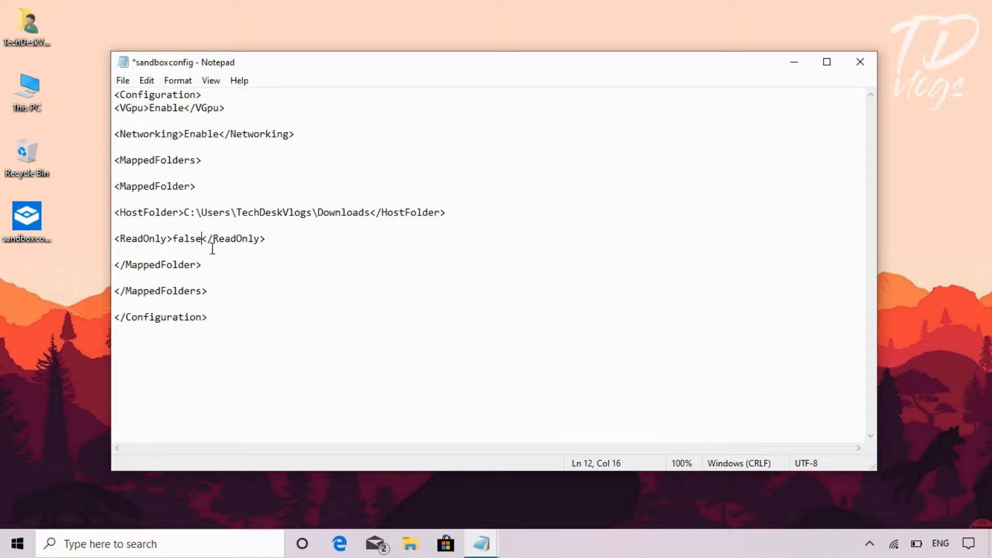
pyautogui.click(123, 80)
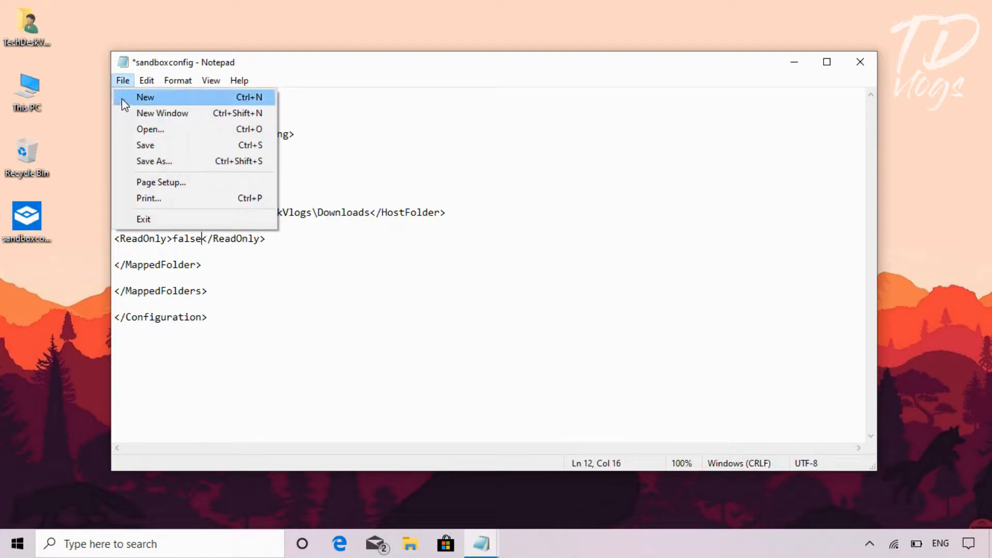
pyautogui.click(136, 144)
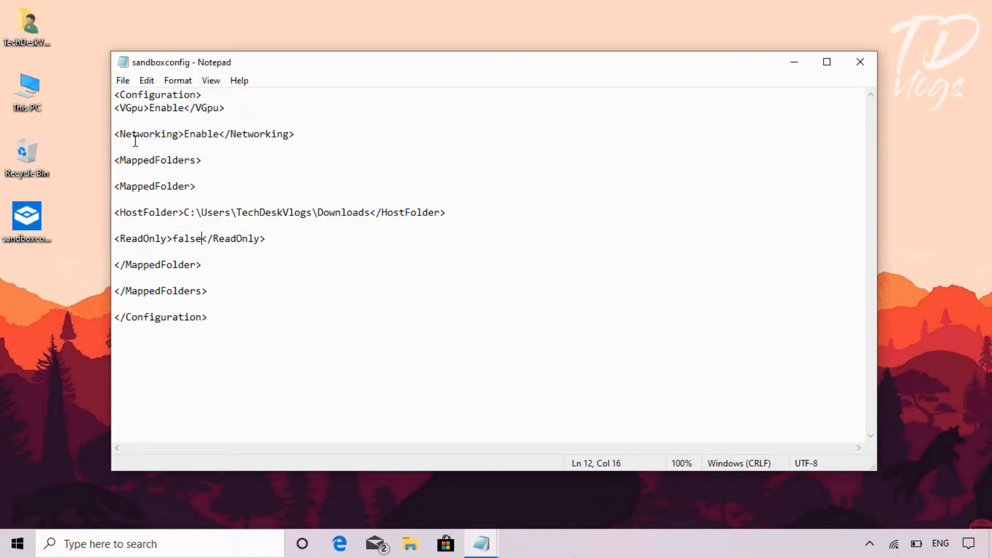
# Step: Relaunch Windows Sandbox from the sandboxconfig file with ReadOnly set to false and open the mapped Downloads folder
pyautogui.click(16, 231)
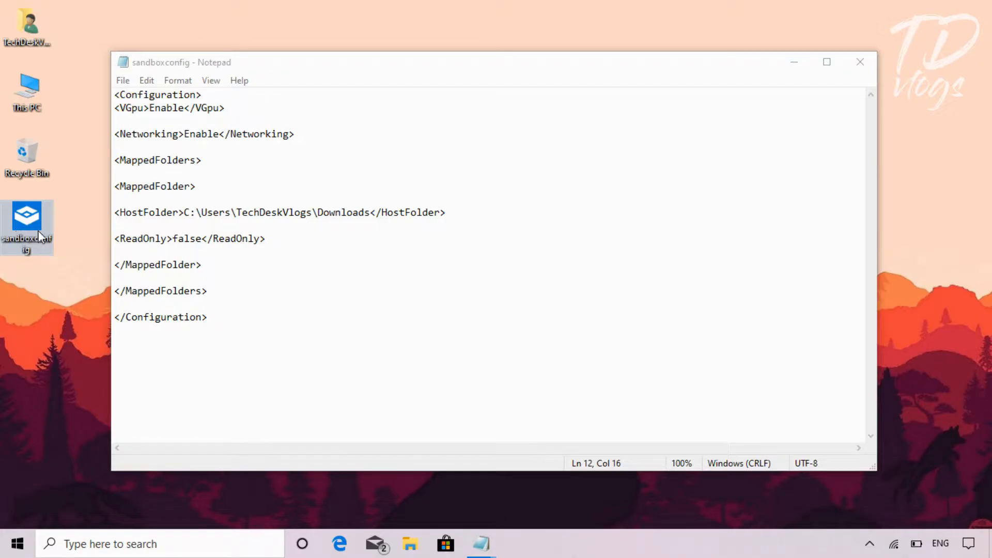
pyautogui.doubleClick(40, 237)
pyautogui.click(459, 353)
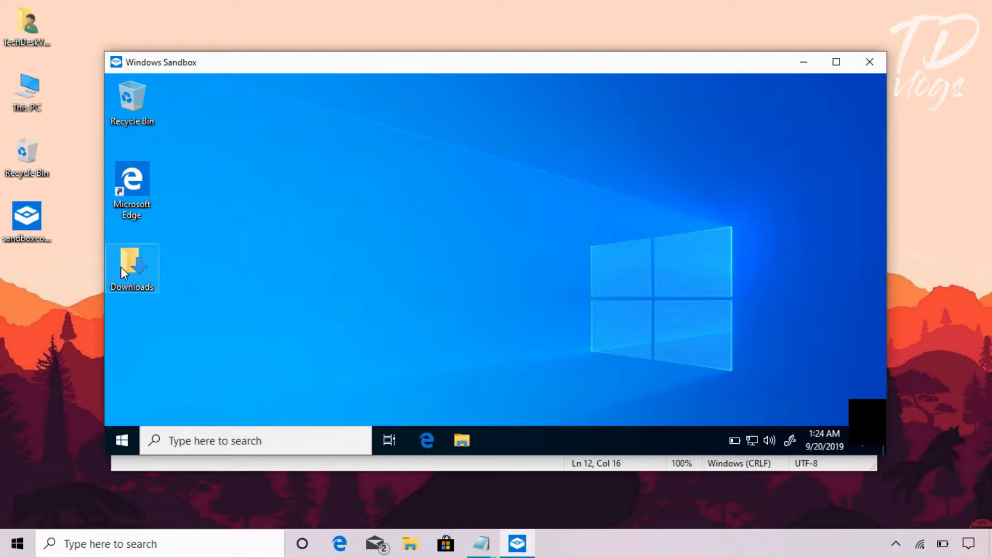
pyautogui.doubleClick(121, 267)
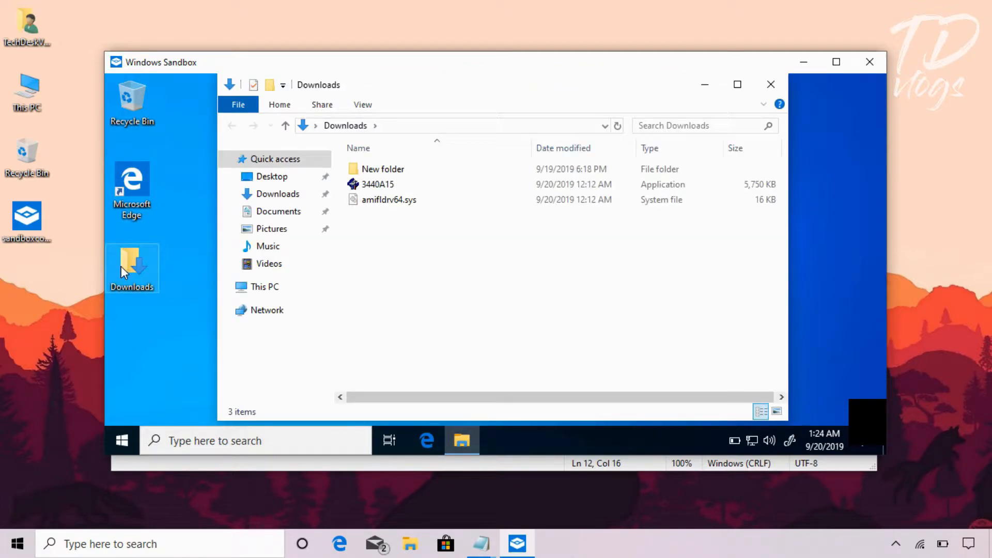
# Step: Move amifldrv64.sys and 3440A15 from the mapped Downloads folder to the sandbox desktop, and close the folder and Windows Sandbox
pyautogui.moveTo(384, 202); pyautogui.dragTo(160, 341)
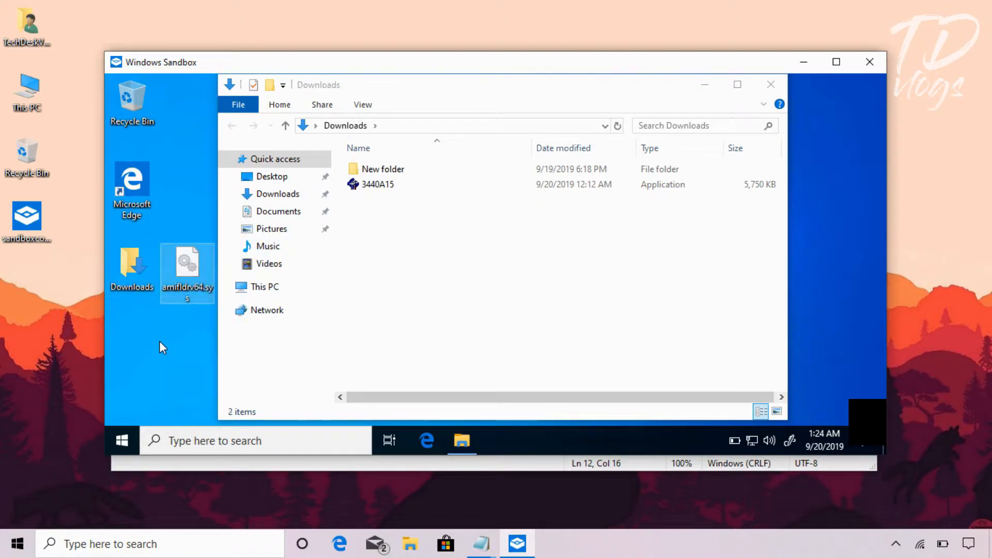
pyautogui.moveTo(381, 186); pyautogui.dragTo(192, 207)
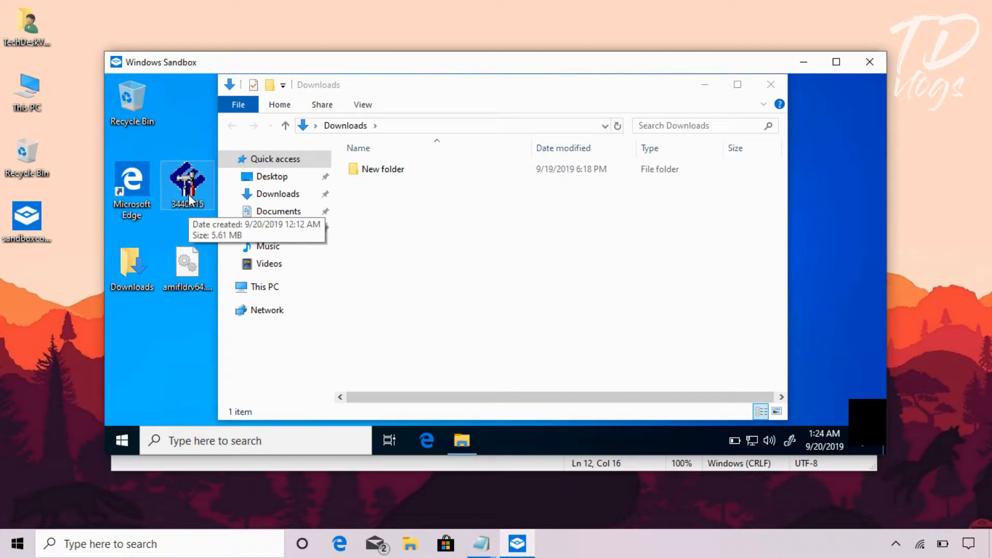
pyautogui.click(771, 84)
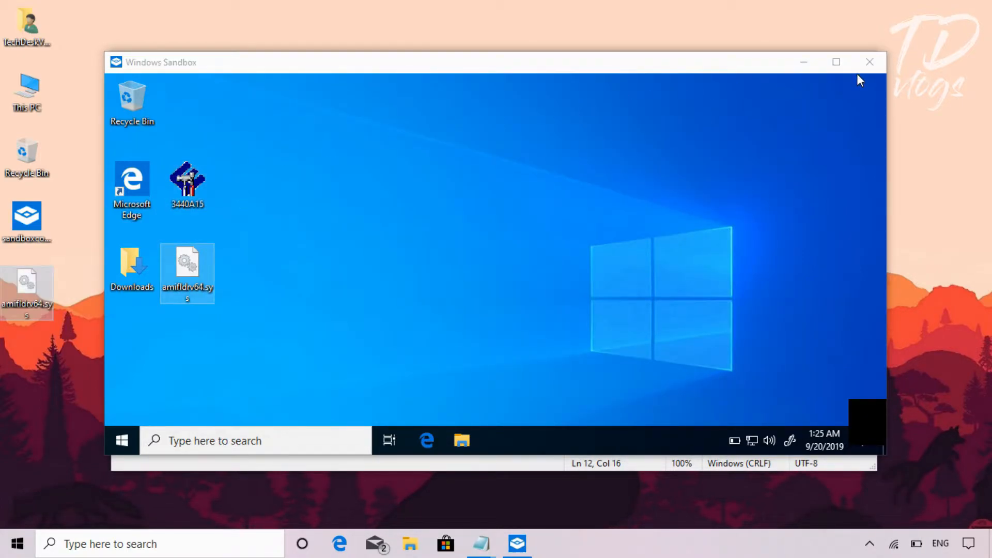
pyautogui.click(876, 64)
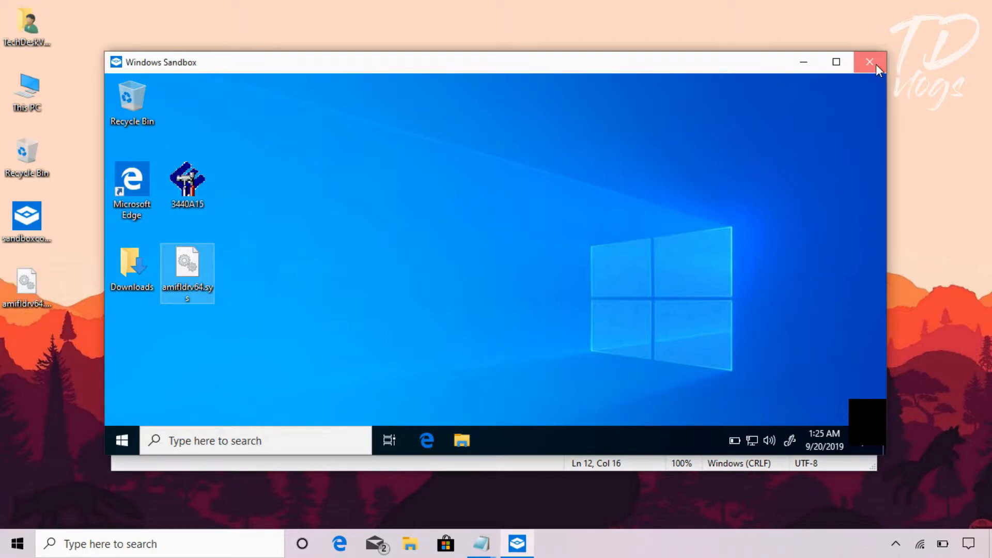
pyautogui.click(550, 331)
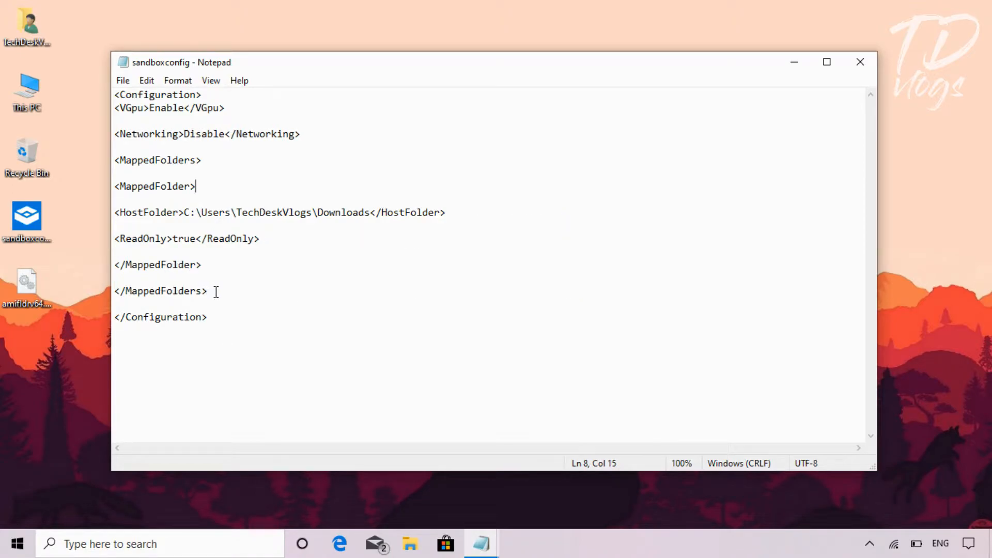
# Step: Below the MappedFolders block, add a LogonCommand block with the Command explorer.exe C:\users\WDAGUtilityAccount\Desktop\Downloads
pyautogui.click(216, 291)
pyautogui.press('Return')
pyautogui.press('Return')
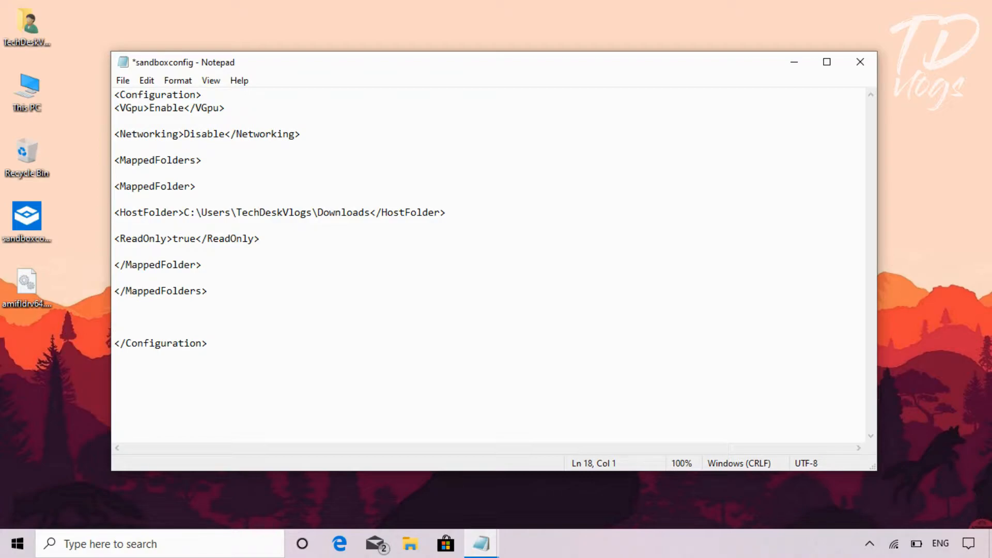
pyautogui.write('<LogonCommand> <Command>explorer.exe C:\\users\\WDAGUtilityAccount\\Desktop\\Downloads</Command> </LogonCommand>')
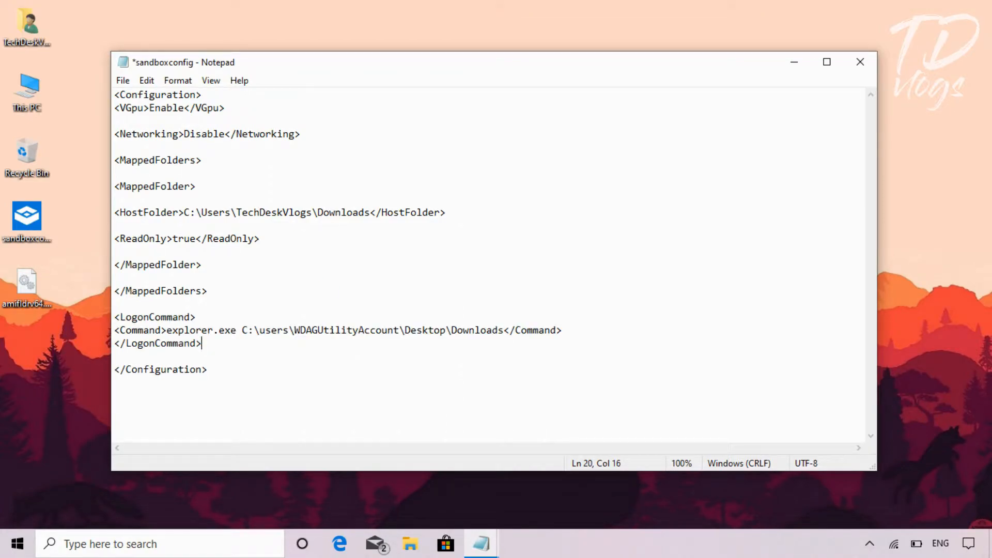
# Step: Insert a blank line before and after the Command line in the LogonCommand block and save the configuration file
pyautogui.click(249, 314)
pyautogui.press('Return')
pyautogui.press('Down')
pyautogui.press('Down')
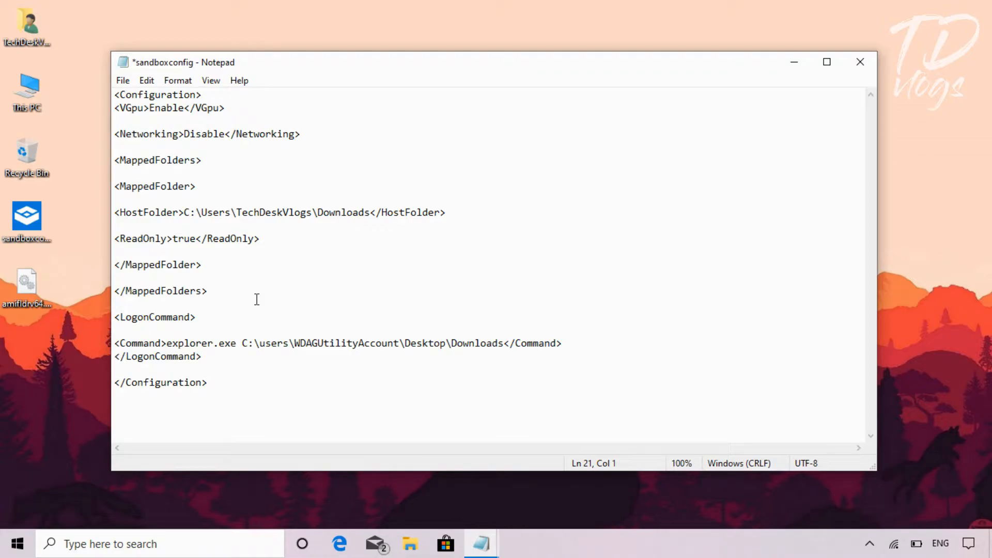
pyautogui.press('Up')
pyautogui.press('End')
pyautogui.press('Return')
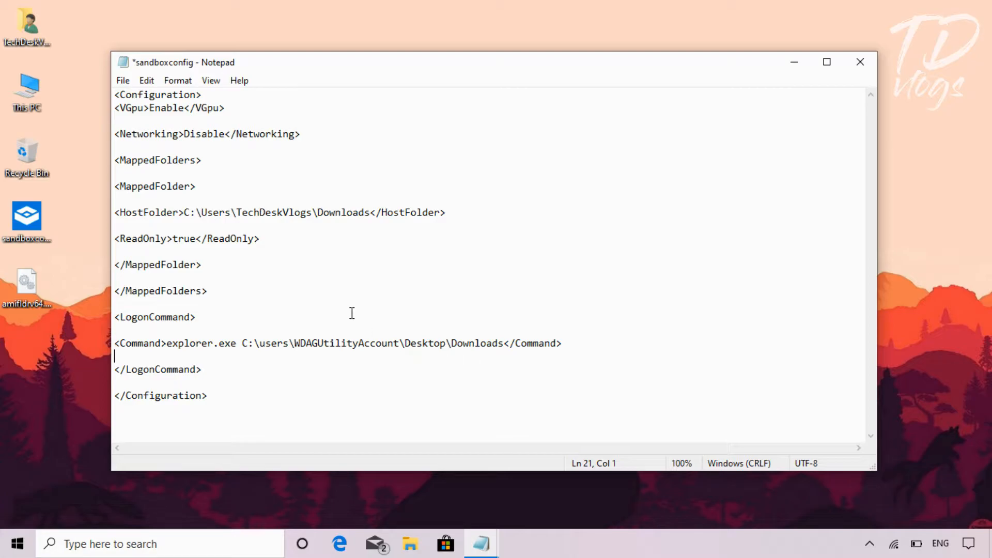
pyautogui.click(124, 81)
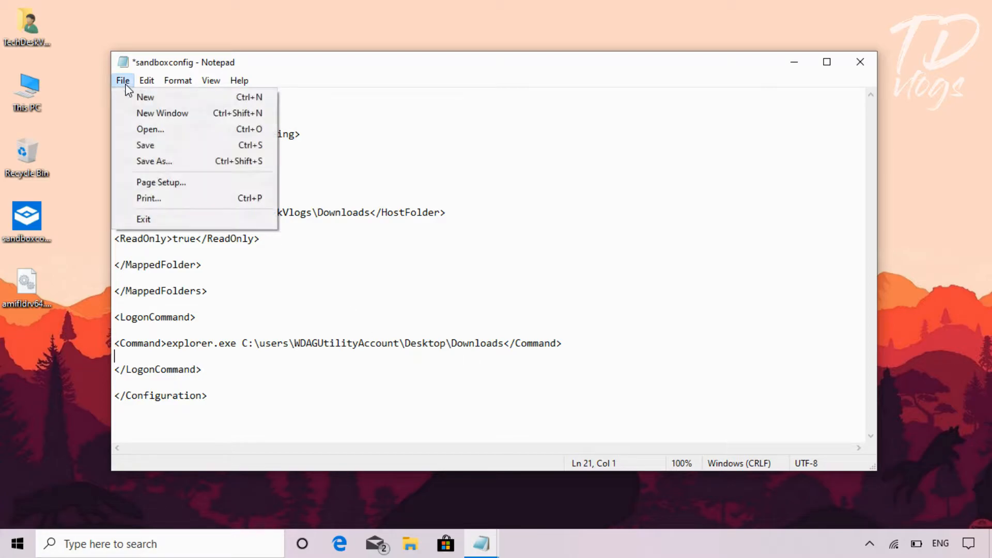
pyautogui.click(147, 145)
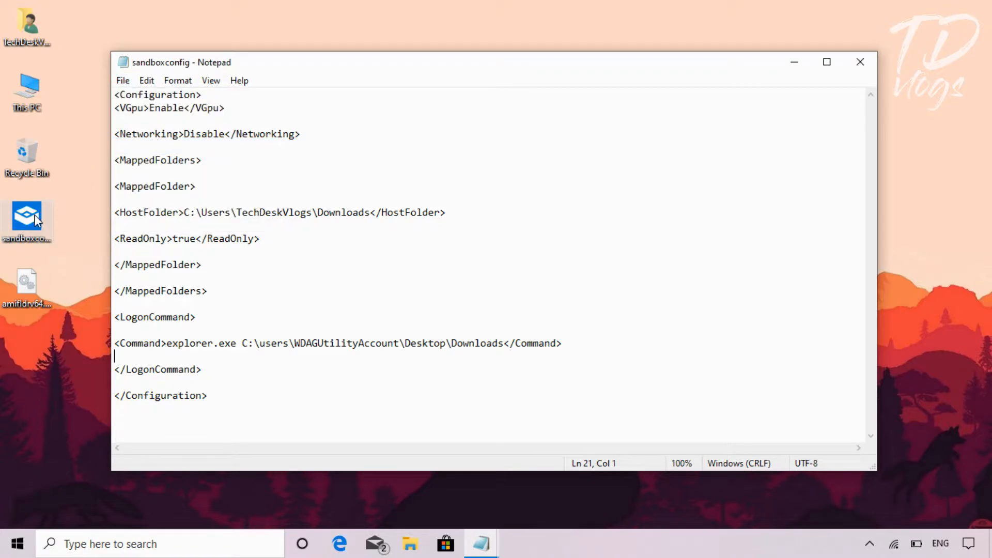